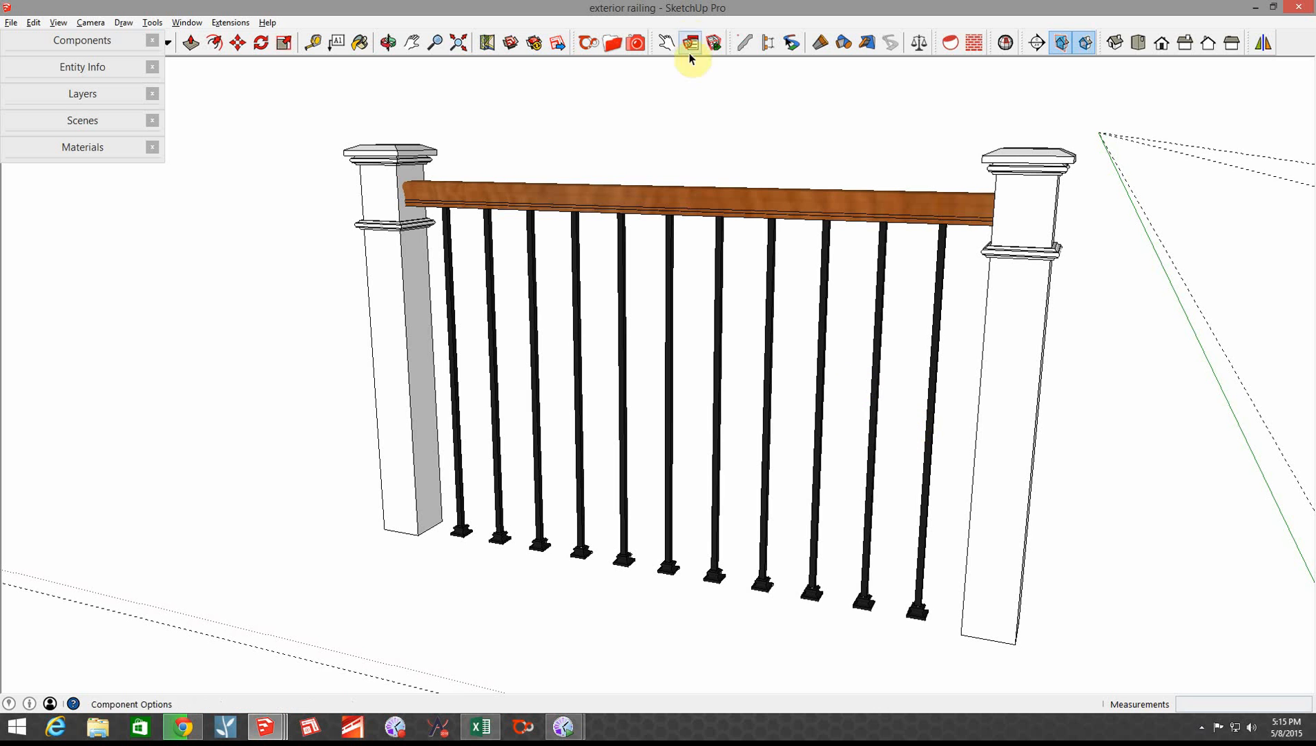
Start a new assembly in PB Assembler and name it "railing"
left_click(767, 46)
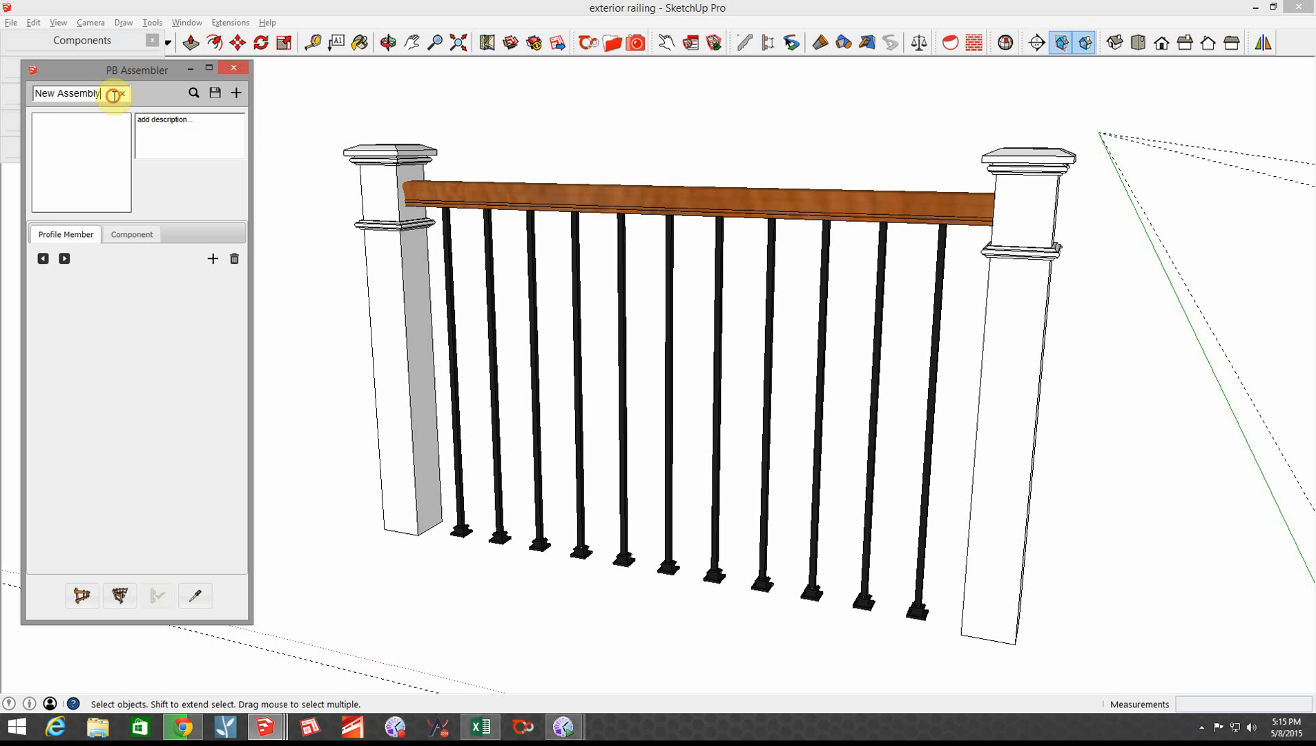
left_click_drag(115, 97, 12, 100)
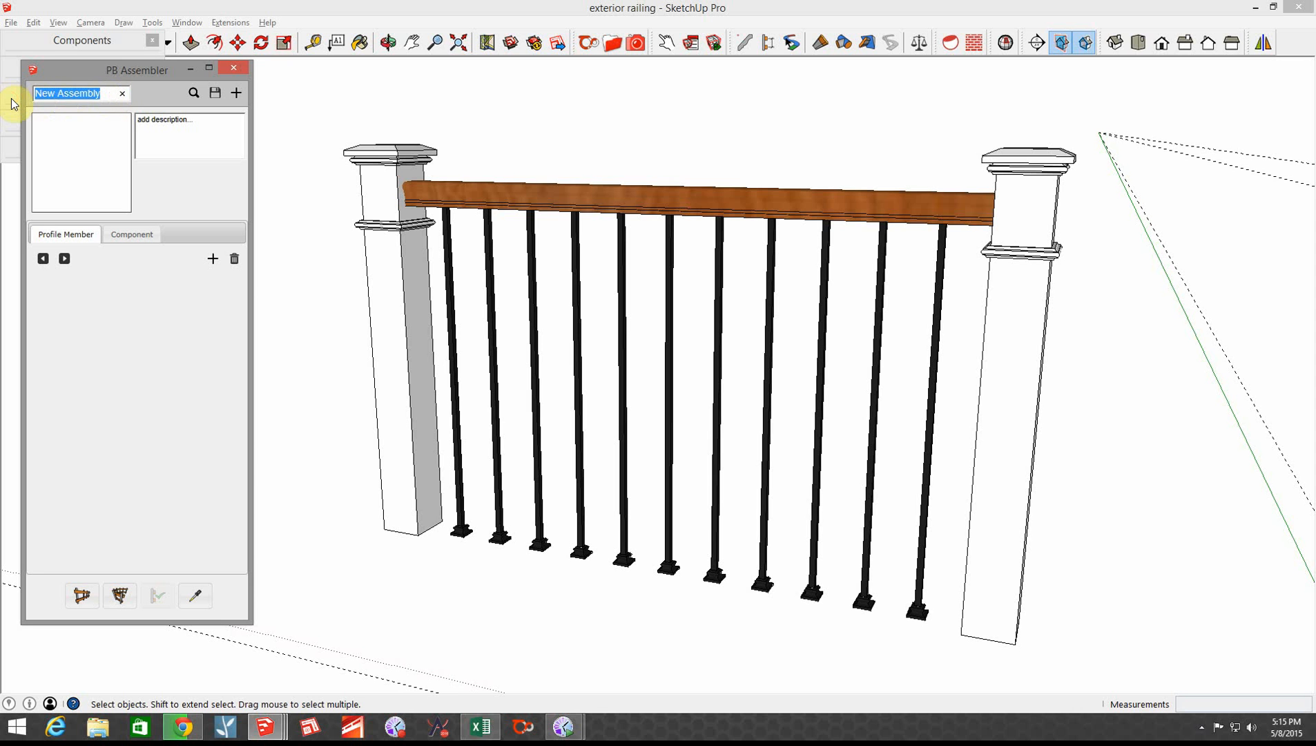
type("railing")
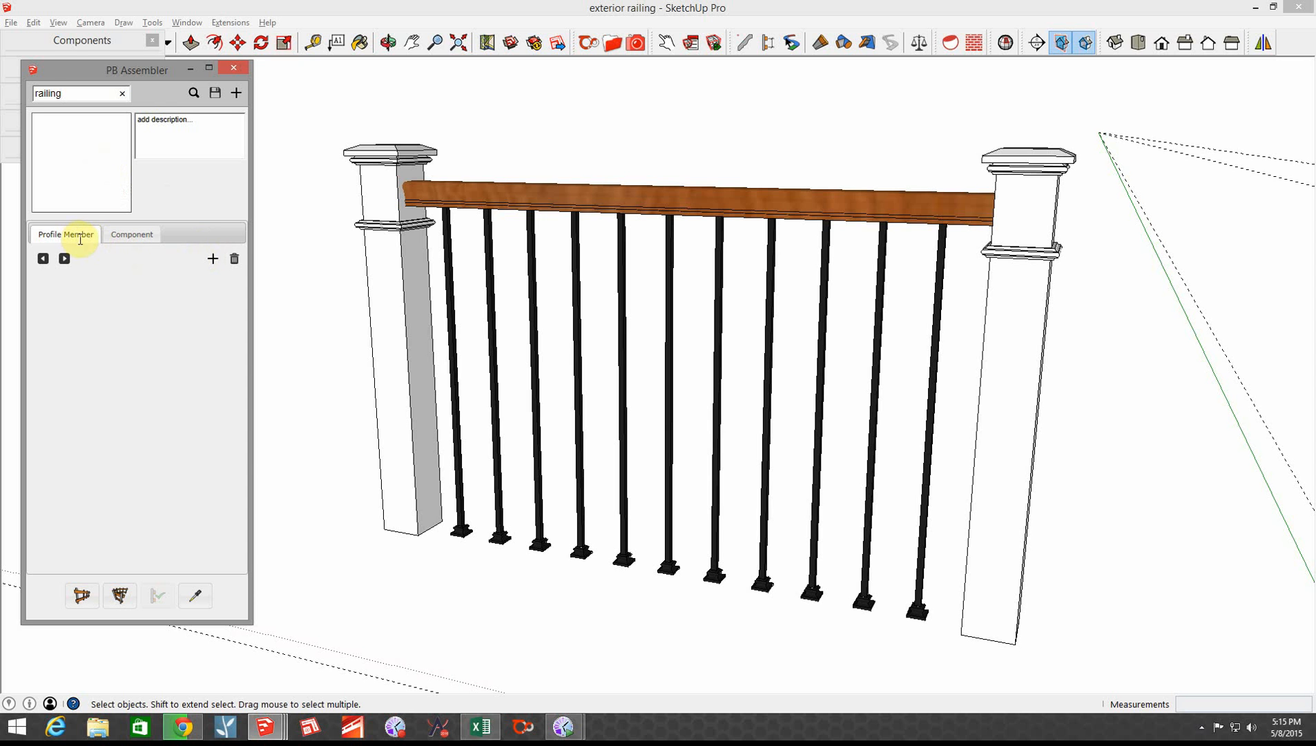
Add a component member to the railing assembly, using the box newel post from the model
left_click(138, 237)
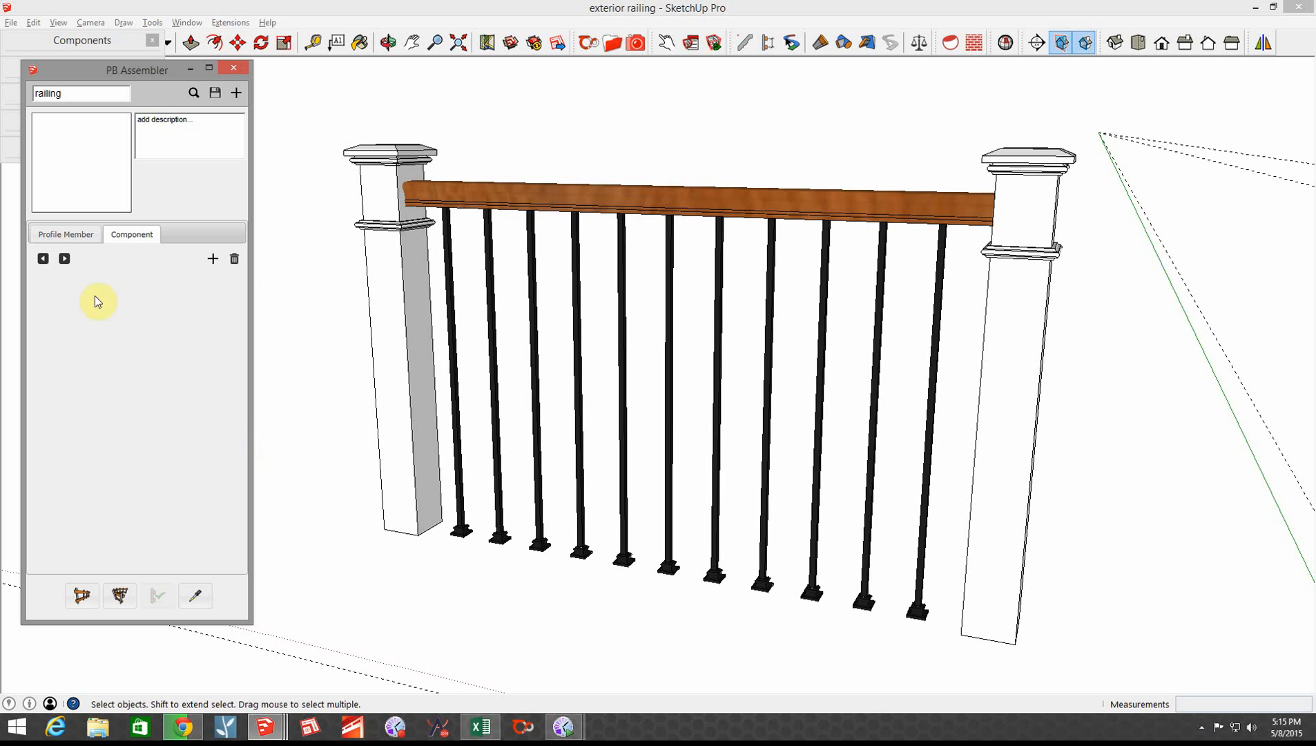
left_click(212, 262)
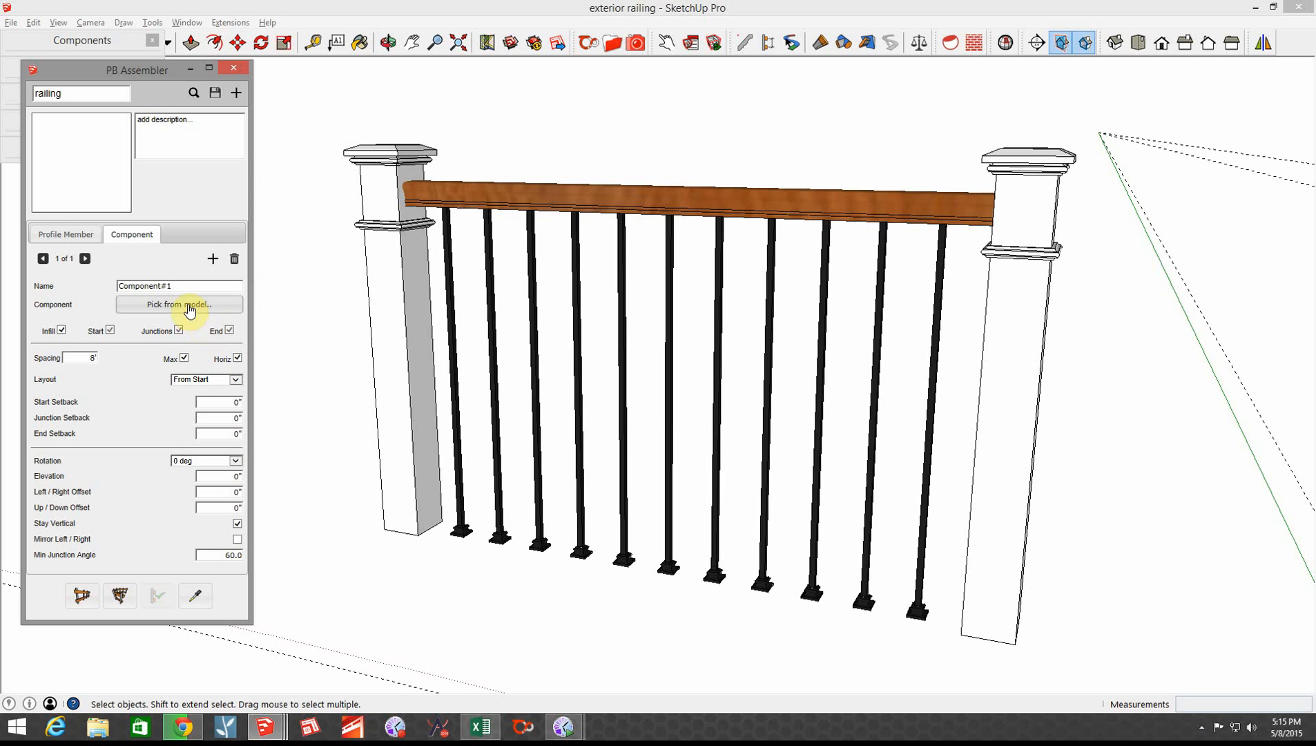
left_click(190, 307)
left_click(390, 310)
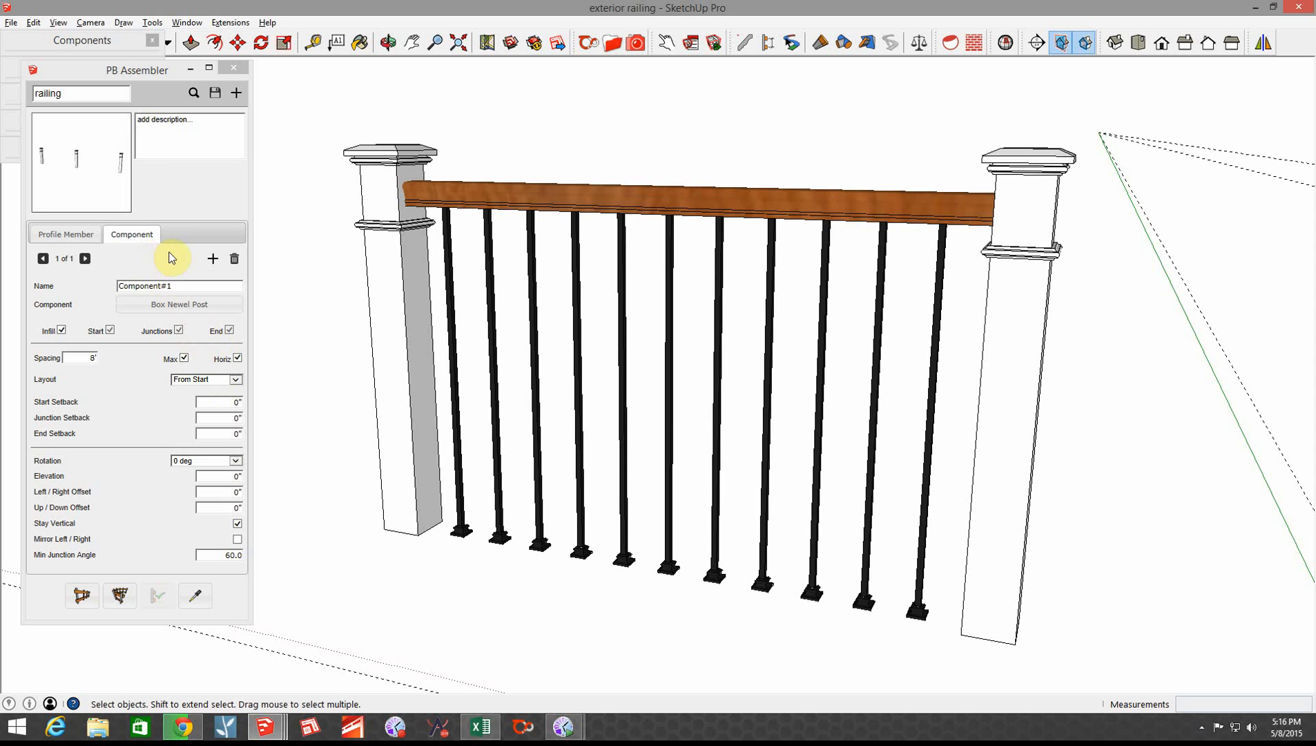
Add a profile member using the model's wooden handrail and set its elevation to 2' 9.5"
left_click(84, 237)
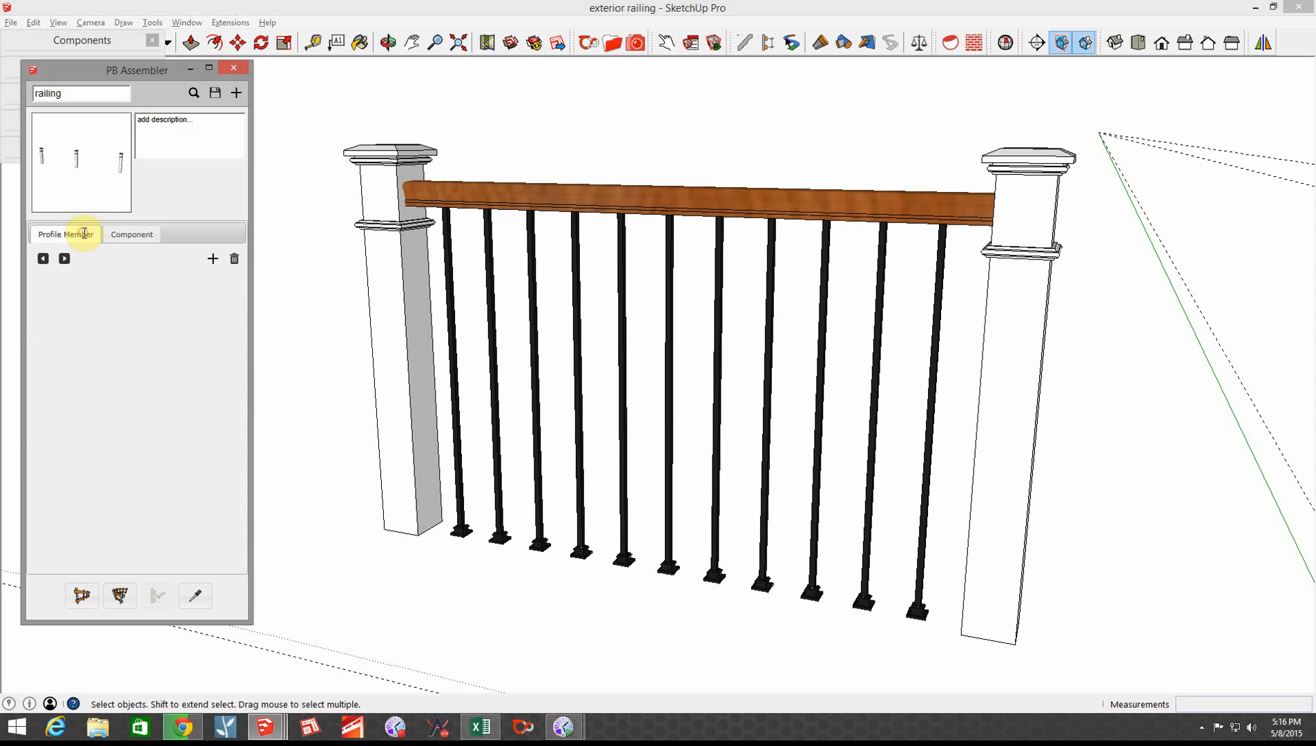
left_click(212, 260)
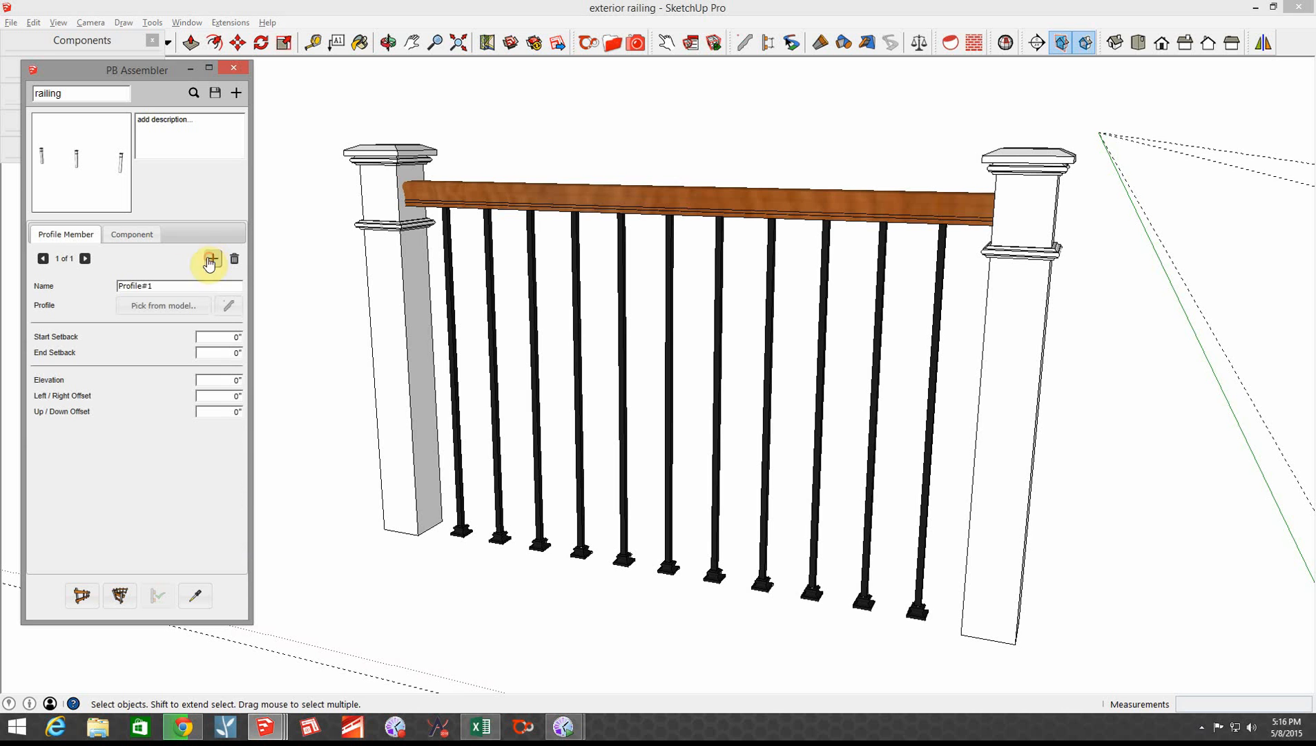
left_click(166, 305)
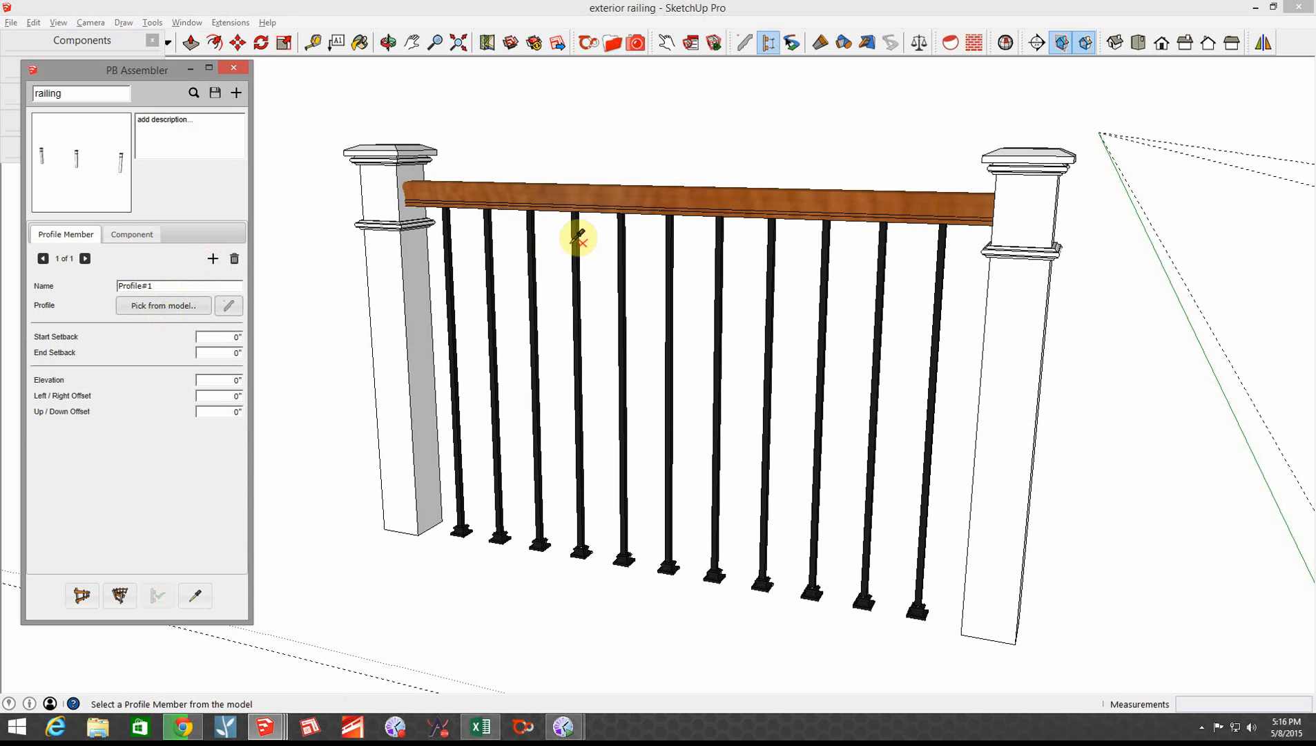
left_click(571, 195)
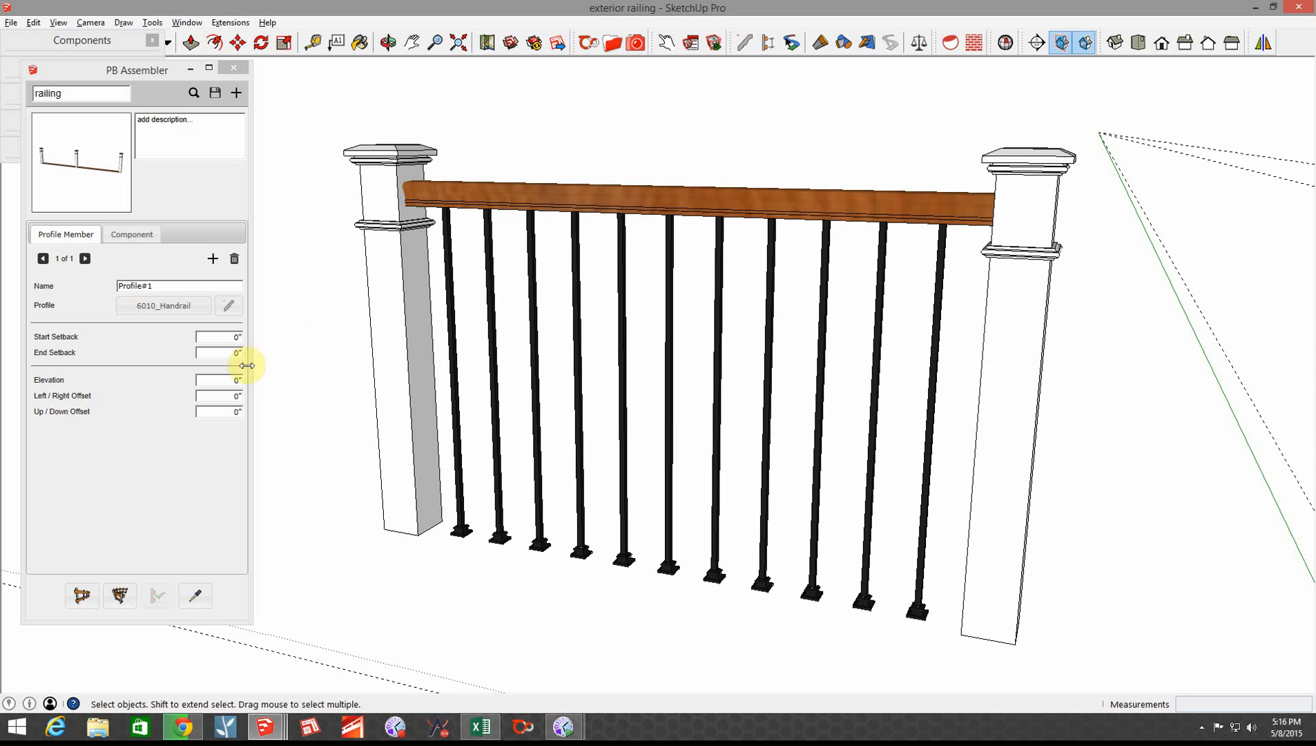
left_click(223, 380)
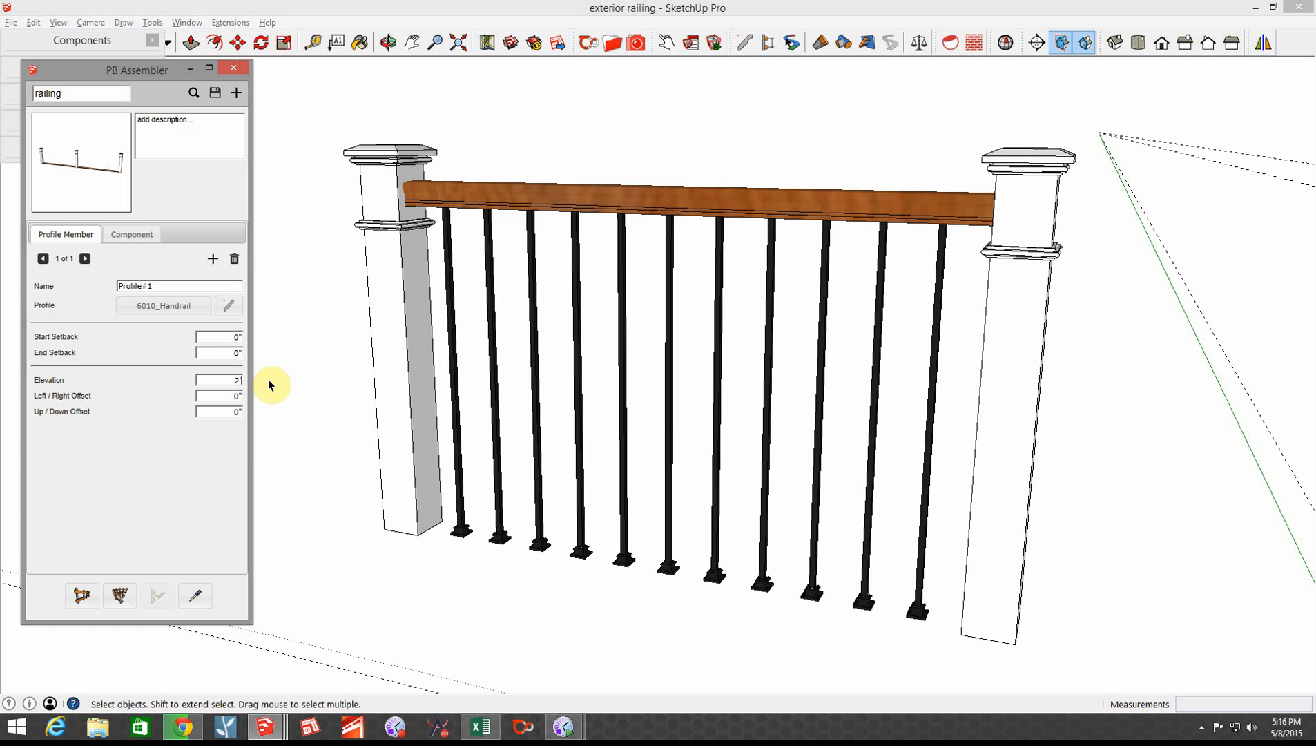
type("2' 9.5\"")
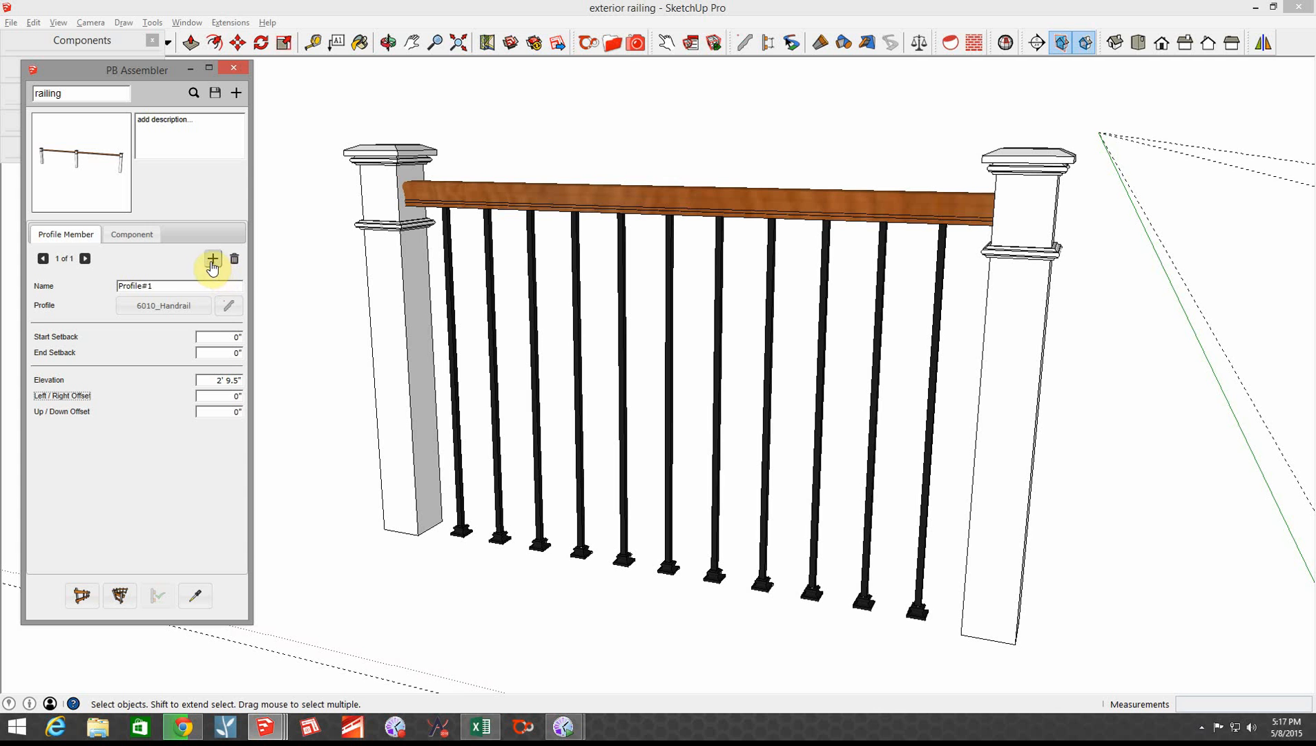
Add the iron rail boot from the model as a second component, with 4" spacing and the From Middle layout
left_click(120, 234)
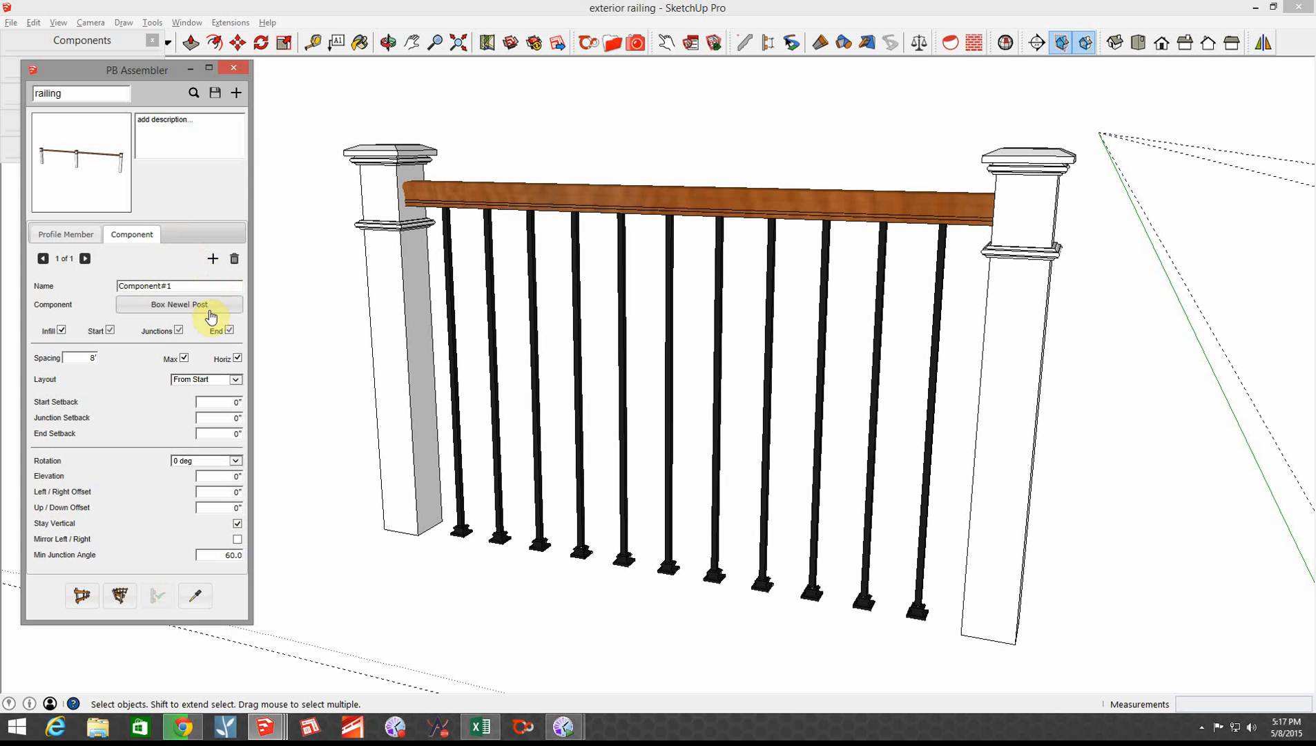
left_click(213, 258)
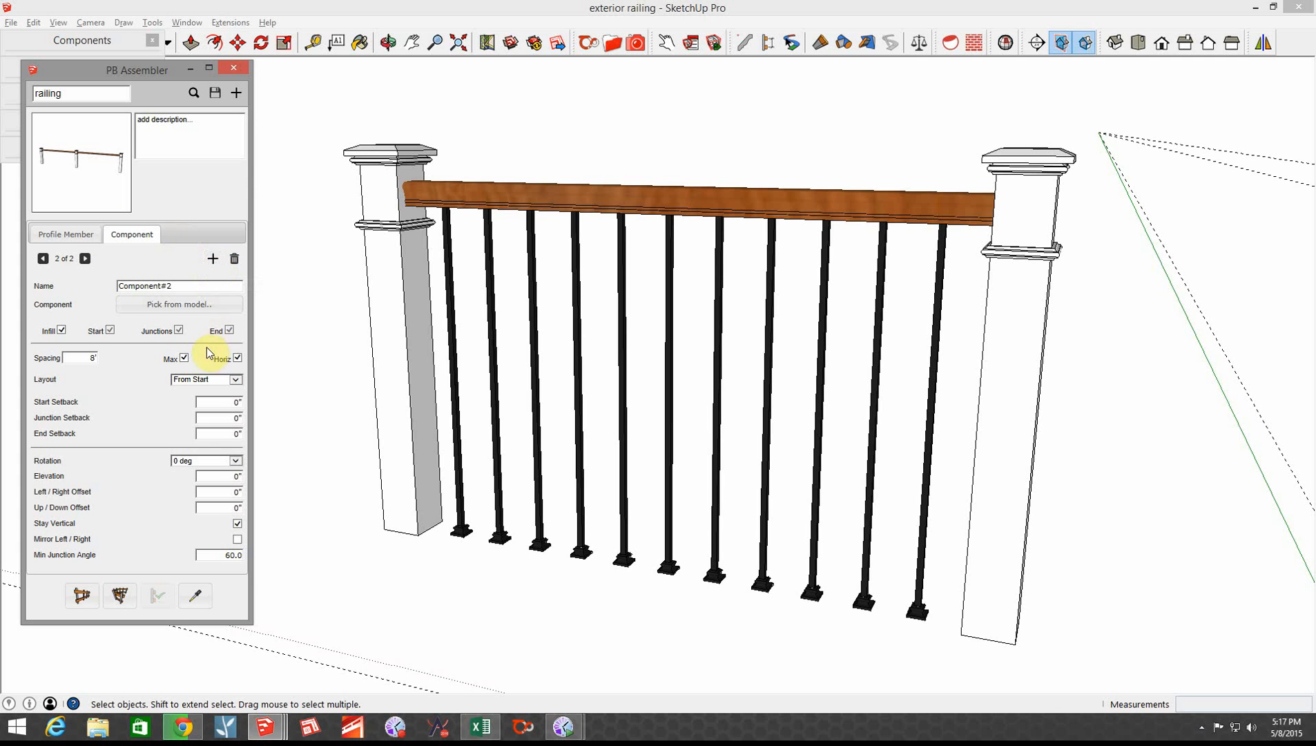
left_click(194, 305)
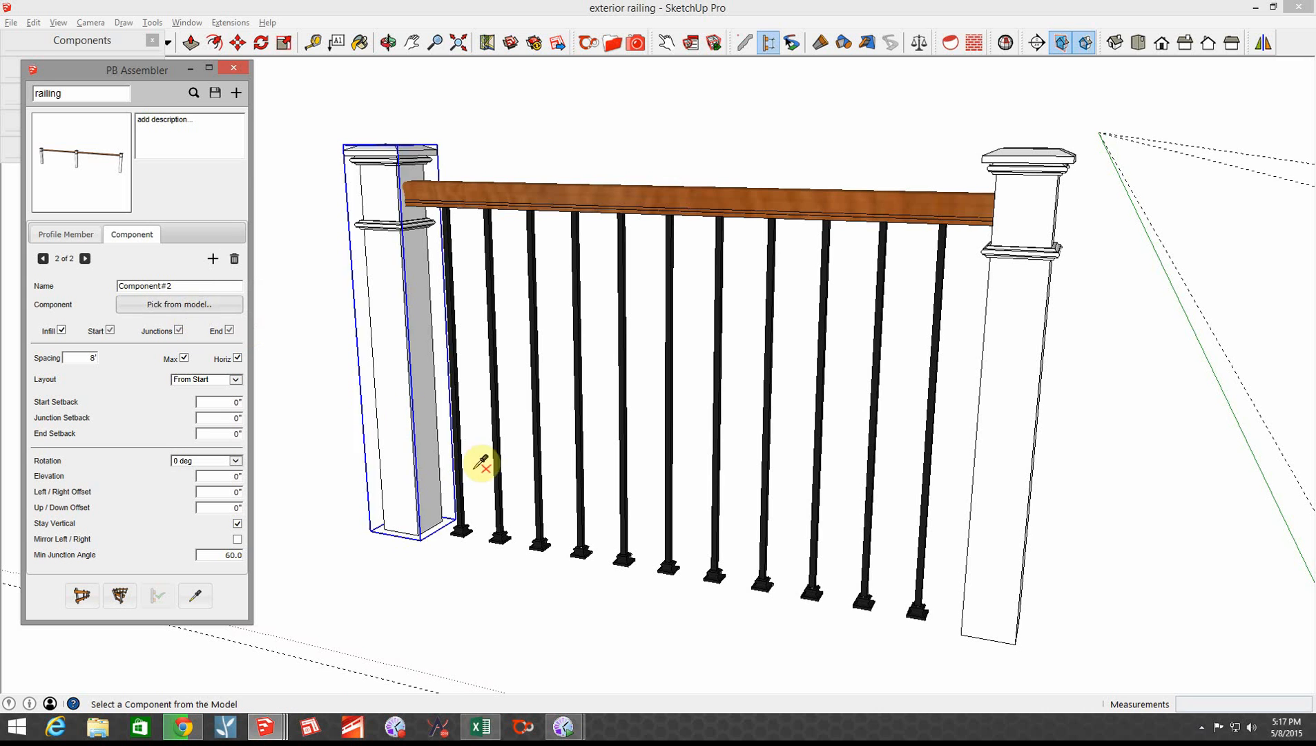
left_click(462, 529)
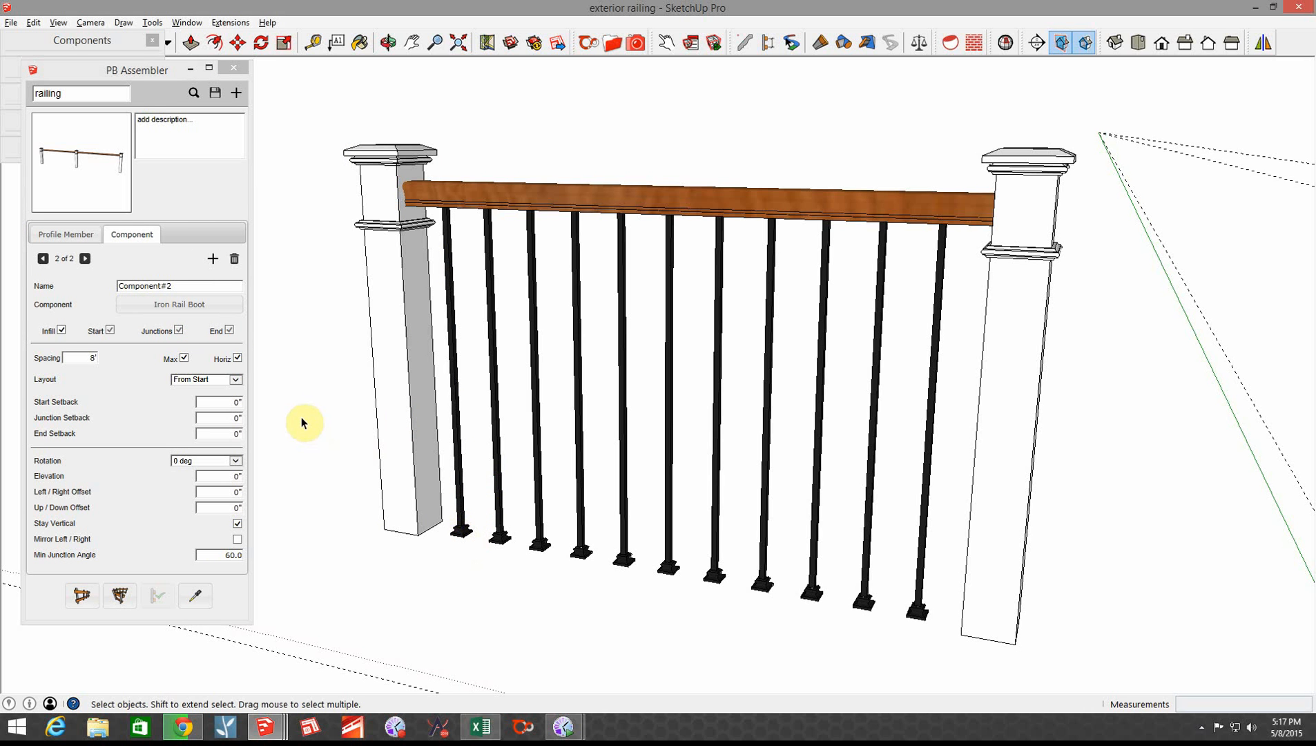
double_click(87, 358)
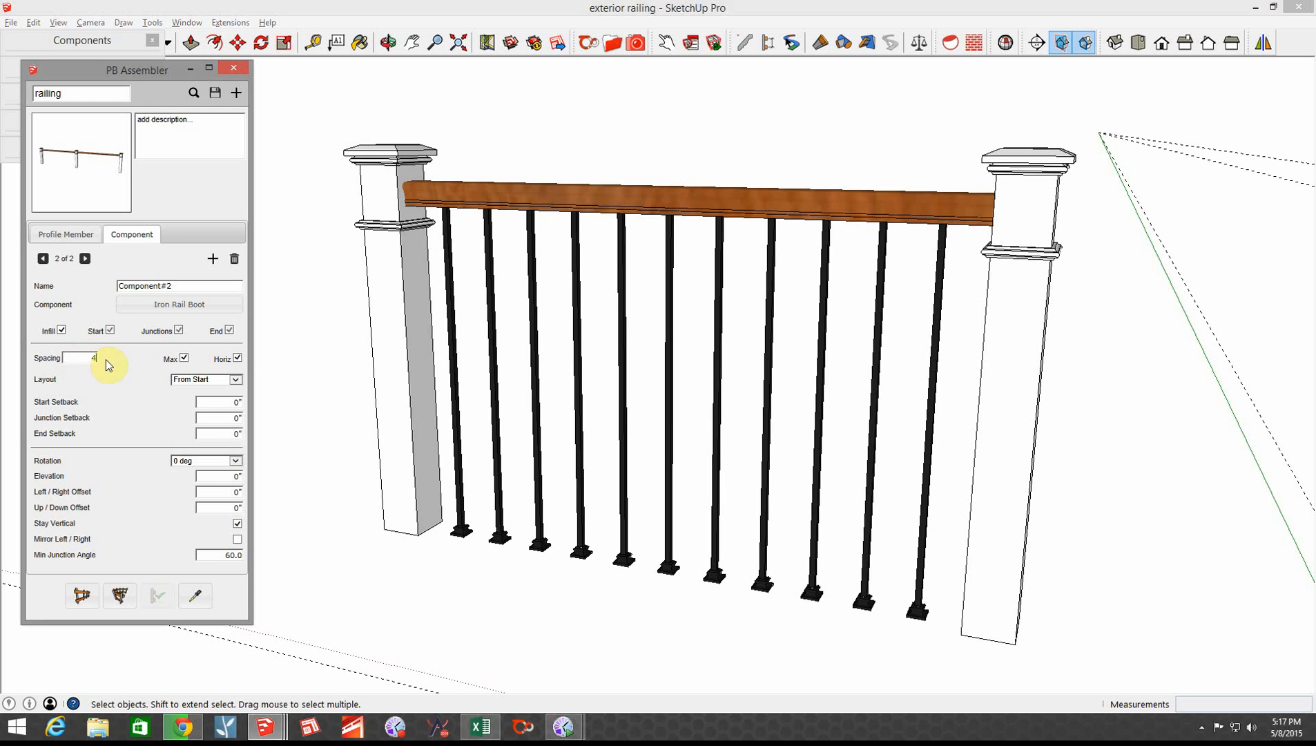
left_click(231, 386)
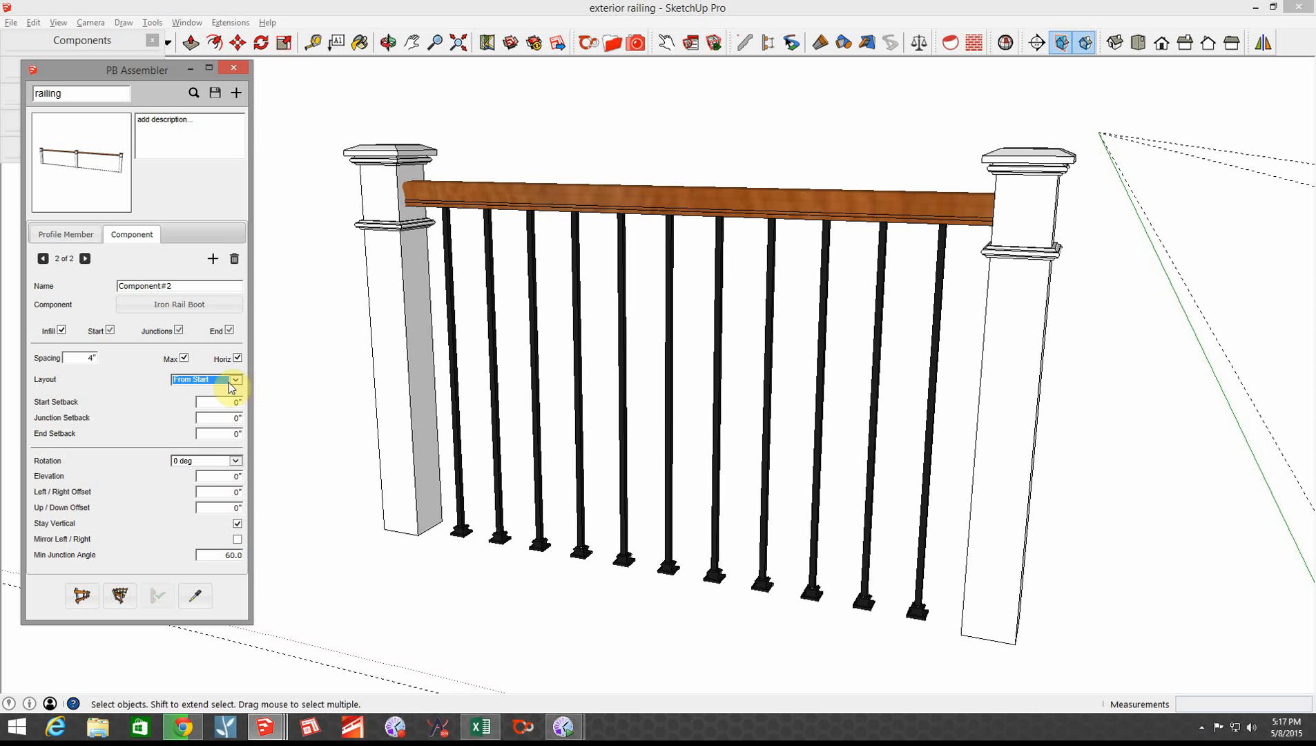
left_click(235, 381)
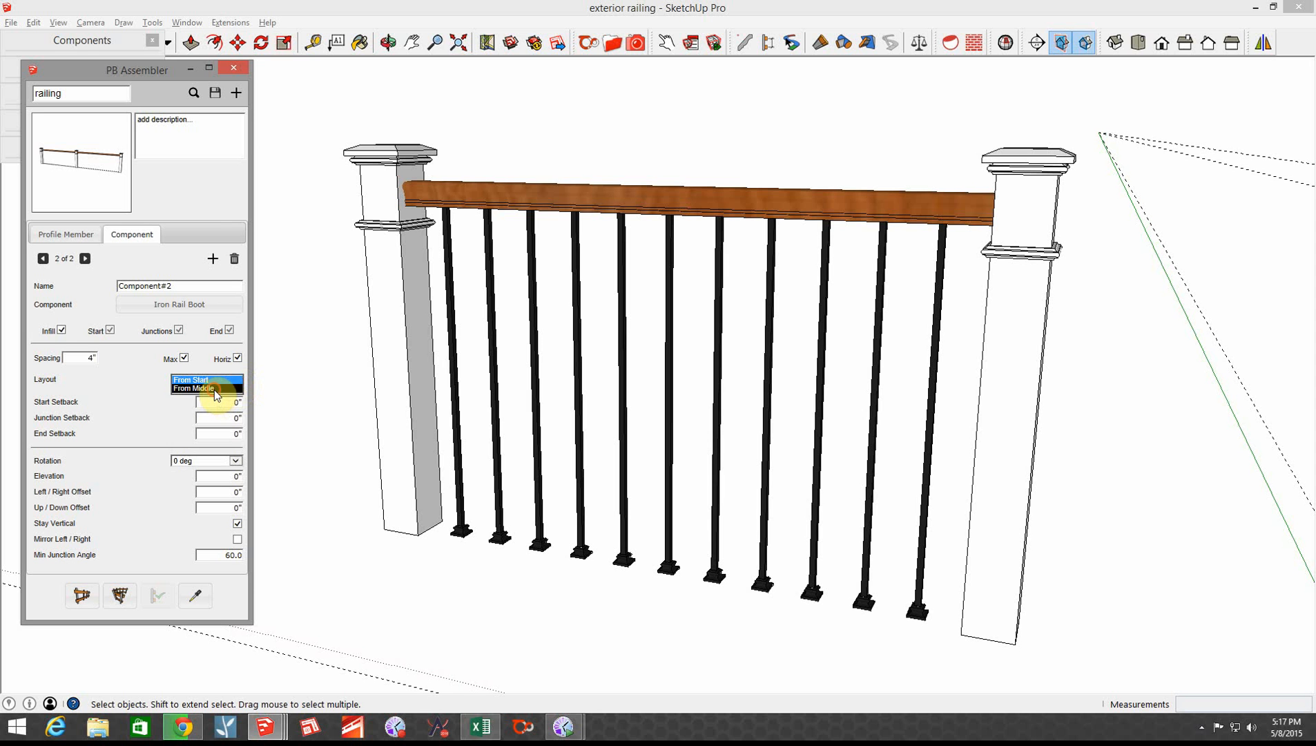
left_click(215, 388)
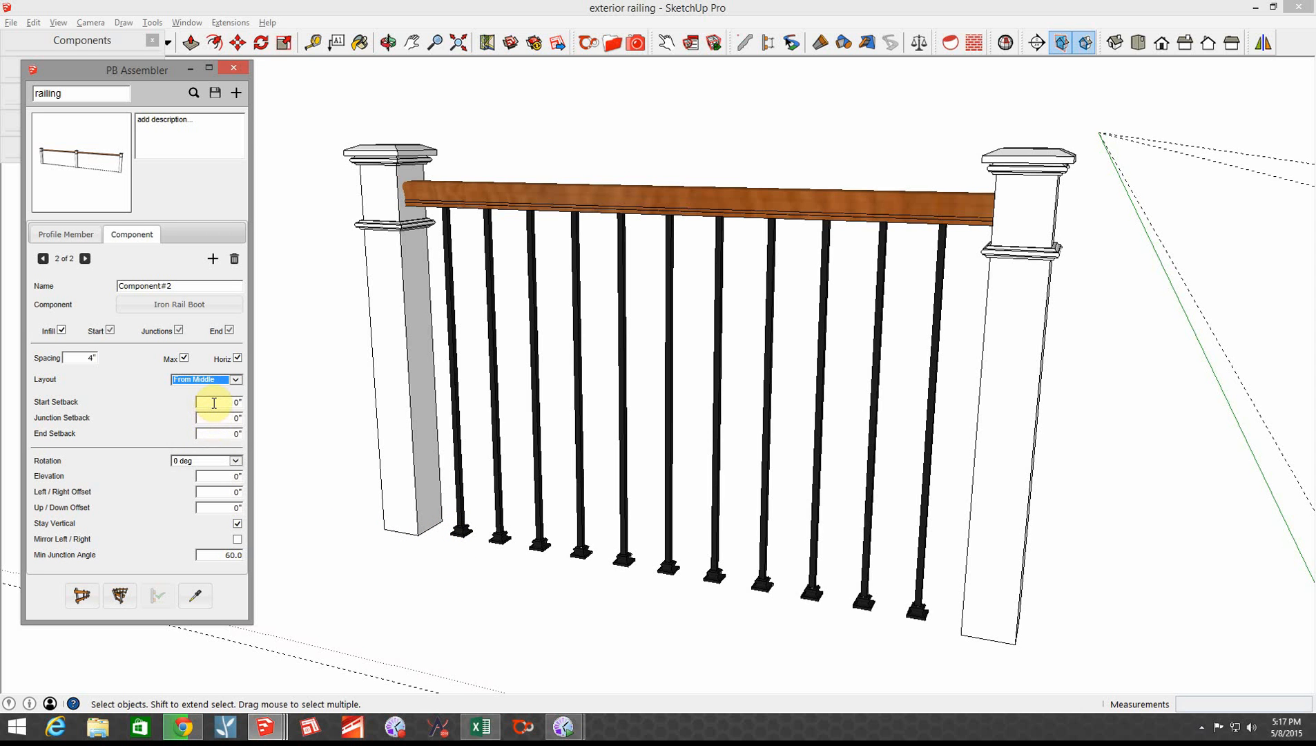
Set the rail boot's start, junction and end setbacks to 6" each
key("Tab")
left_click(266, 405)
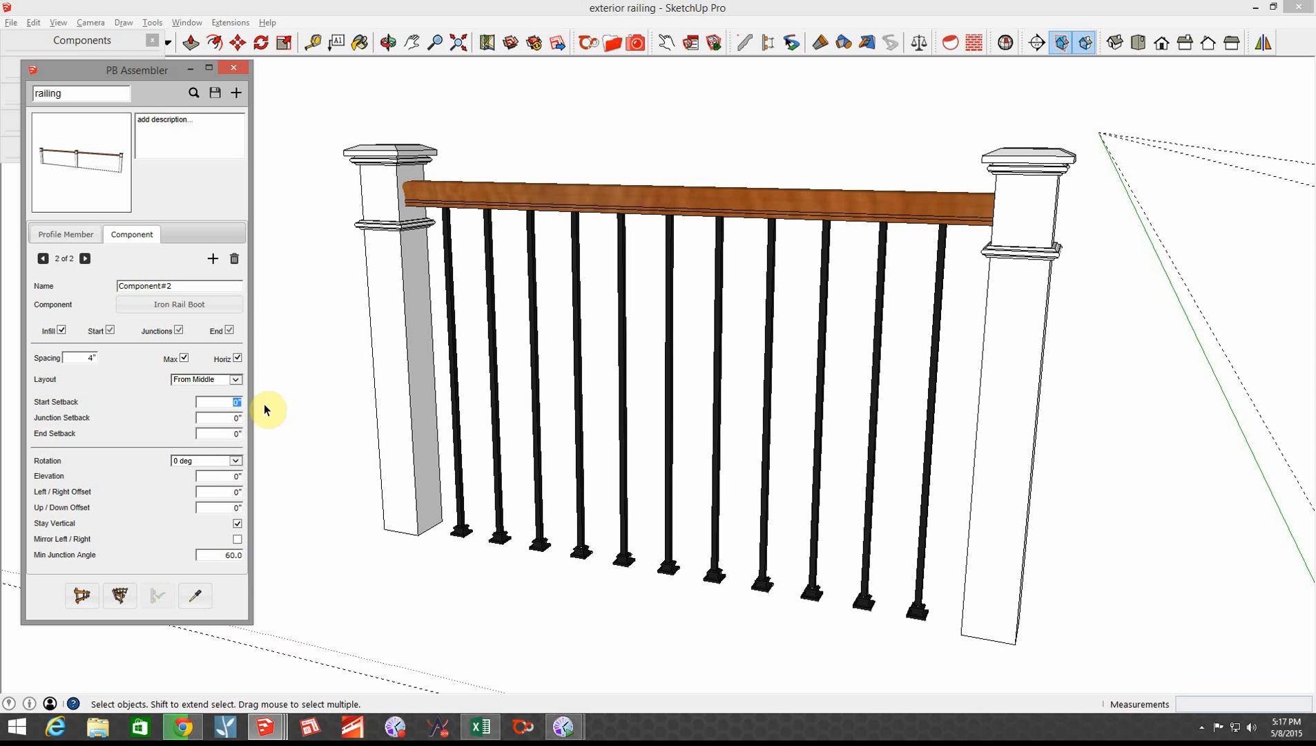
type("6")
left_click(220, 433)
type("6")
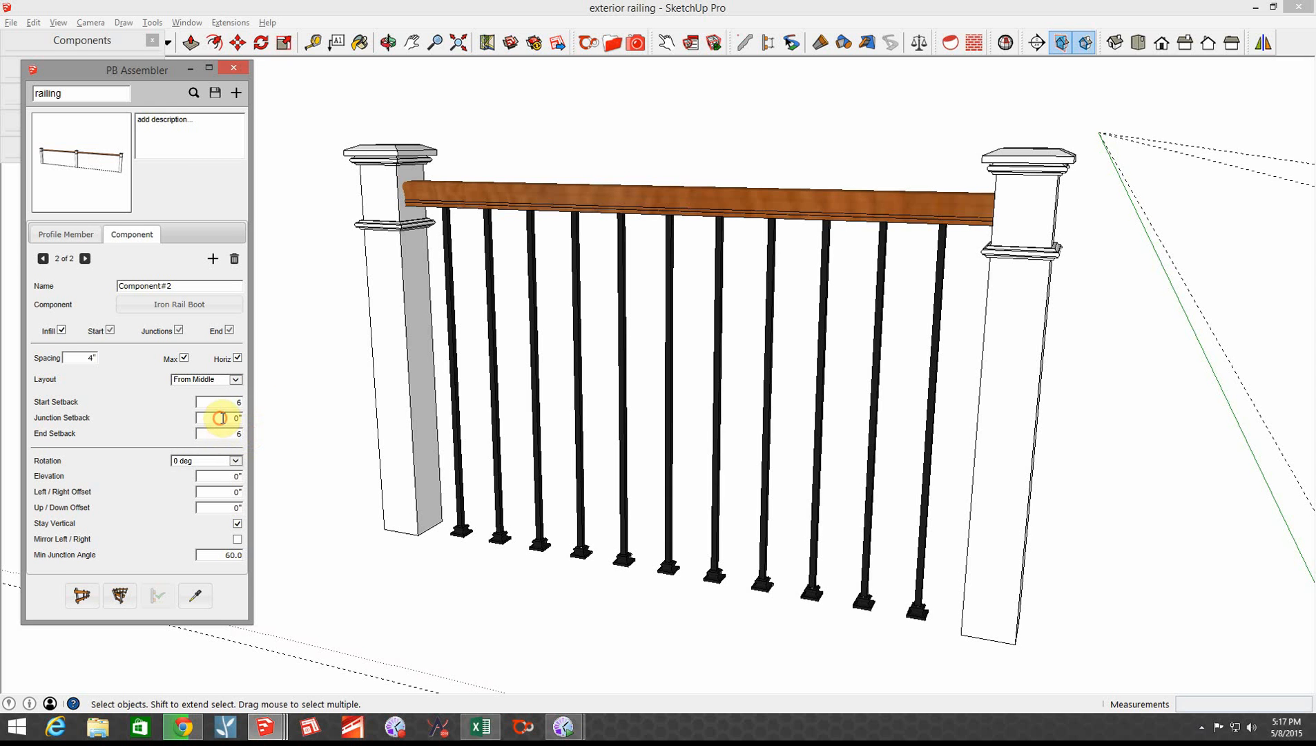
left_click(219, 418)
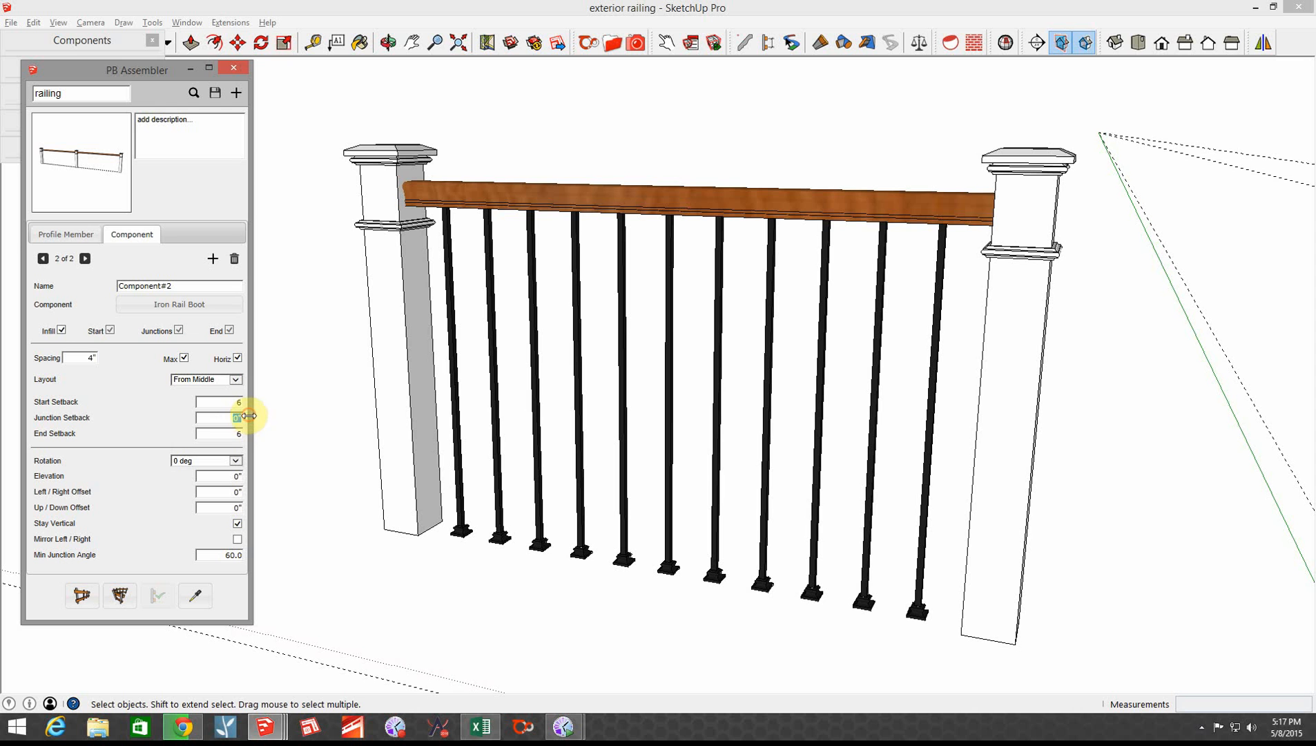
type("6")
left_click(219, 433)
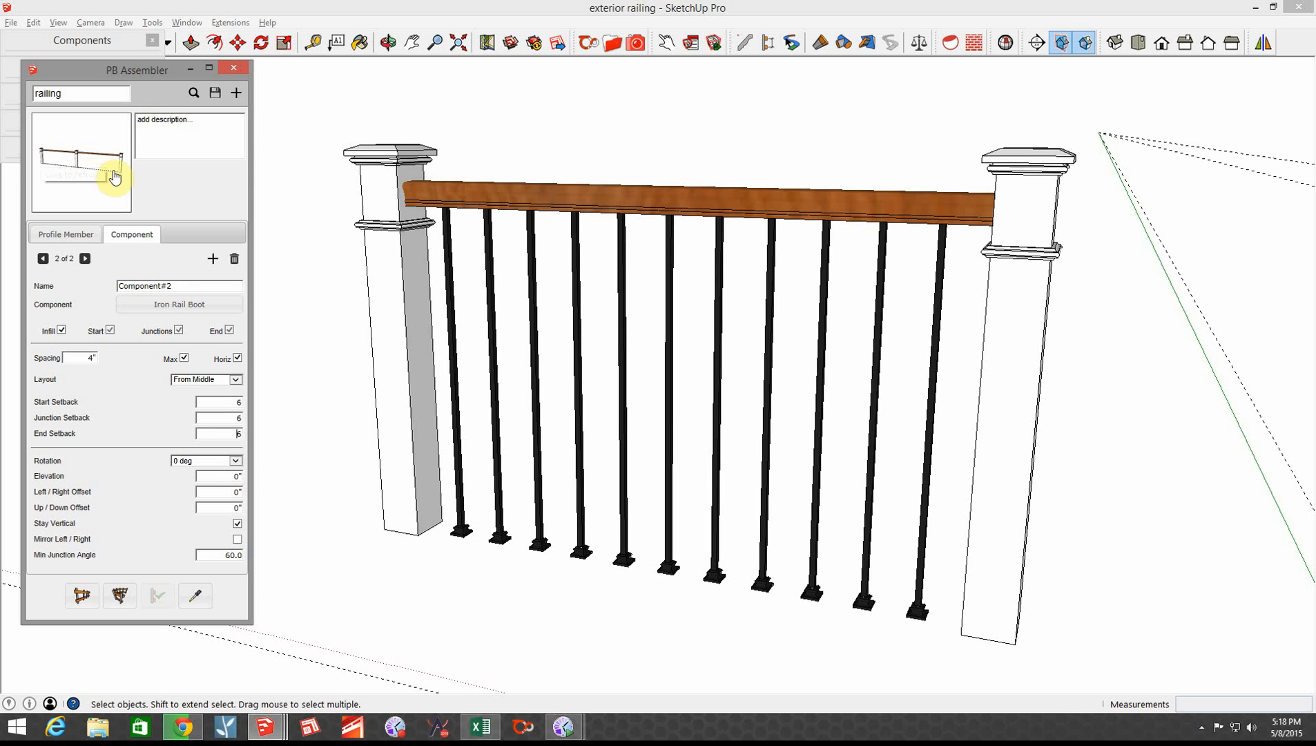
Add the iron baluster from the model as a third component, with 4" spacing and the From Middle layout
left_click(212, 262)
left_click(228, 307)
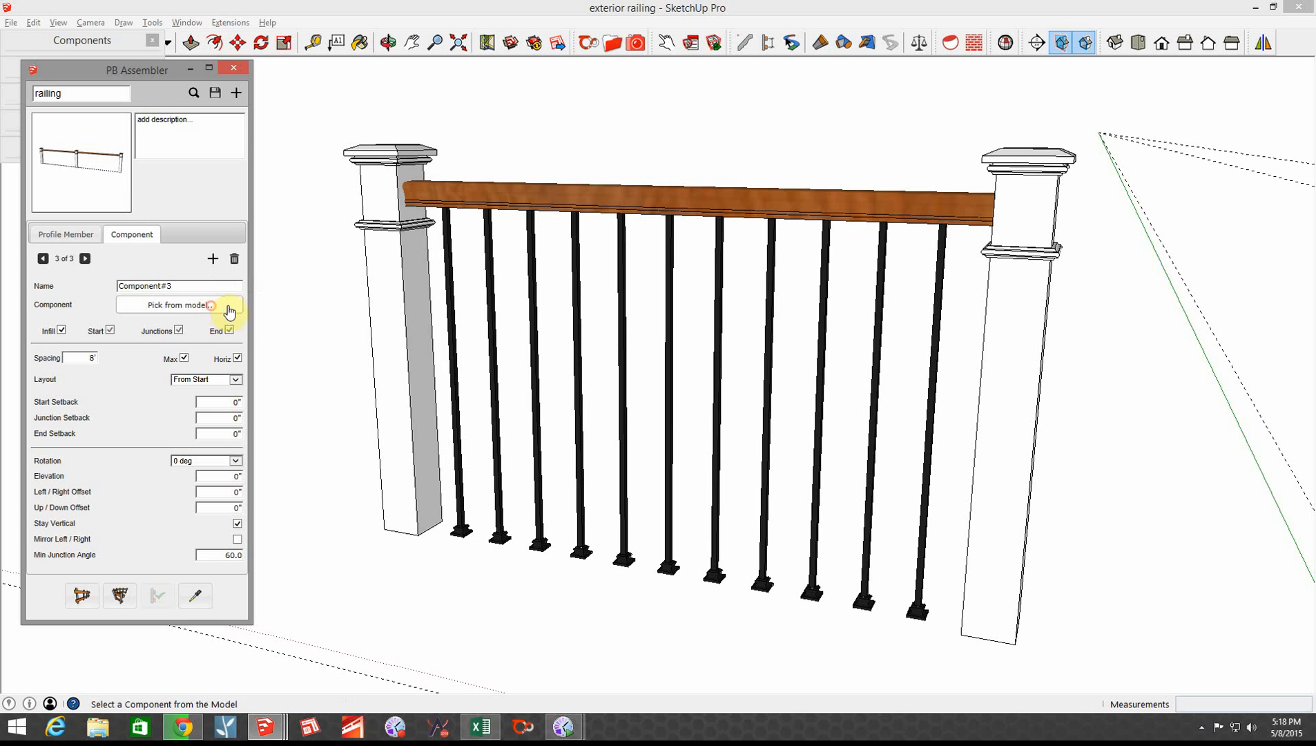
left_click(456, 347)
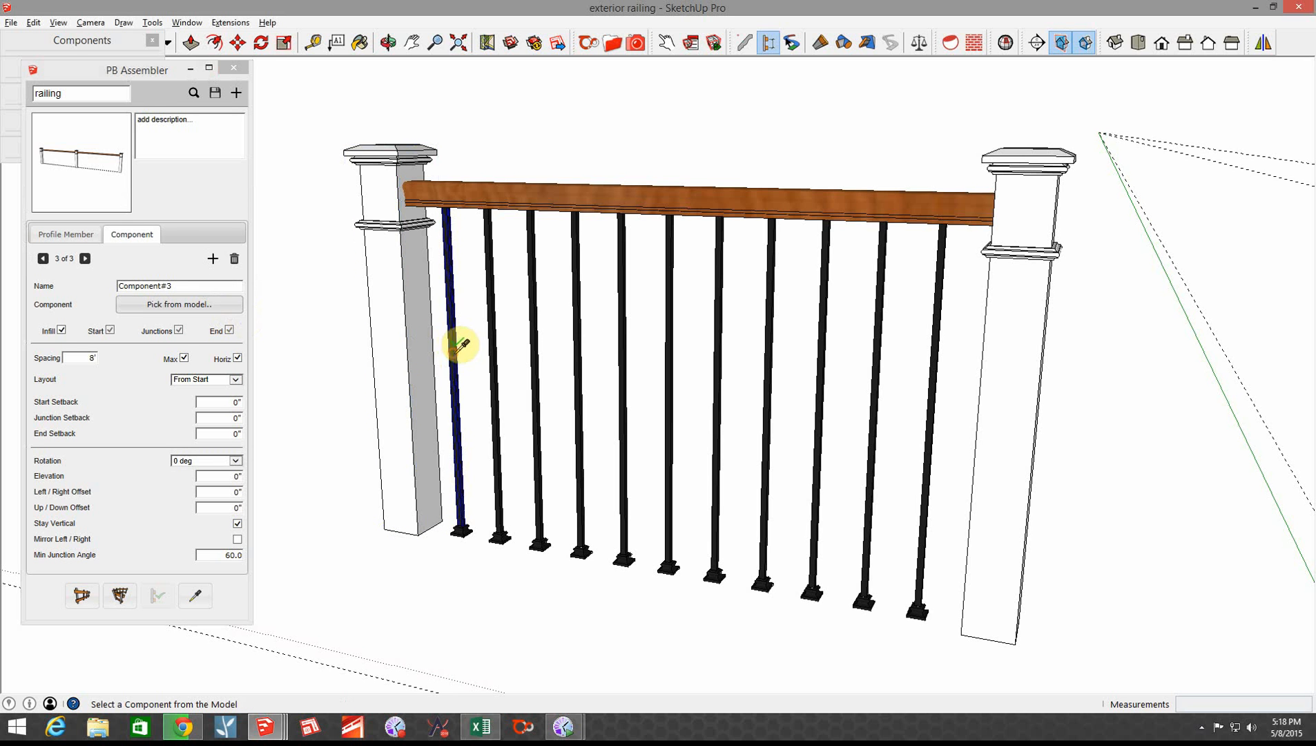
left_click(83, 356)
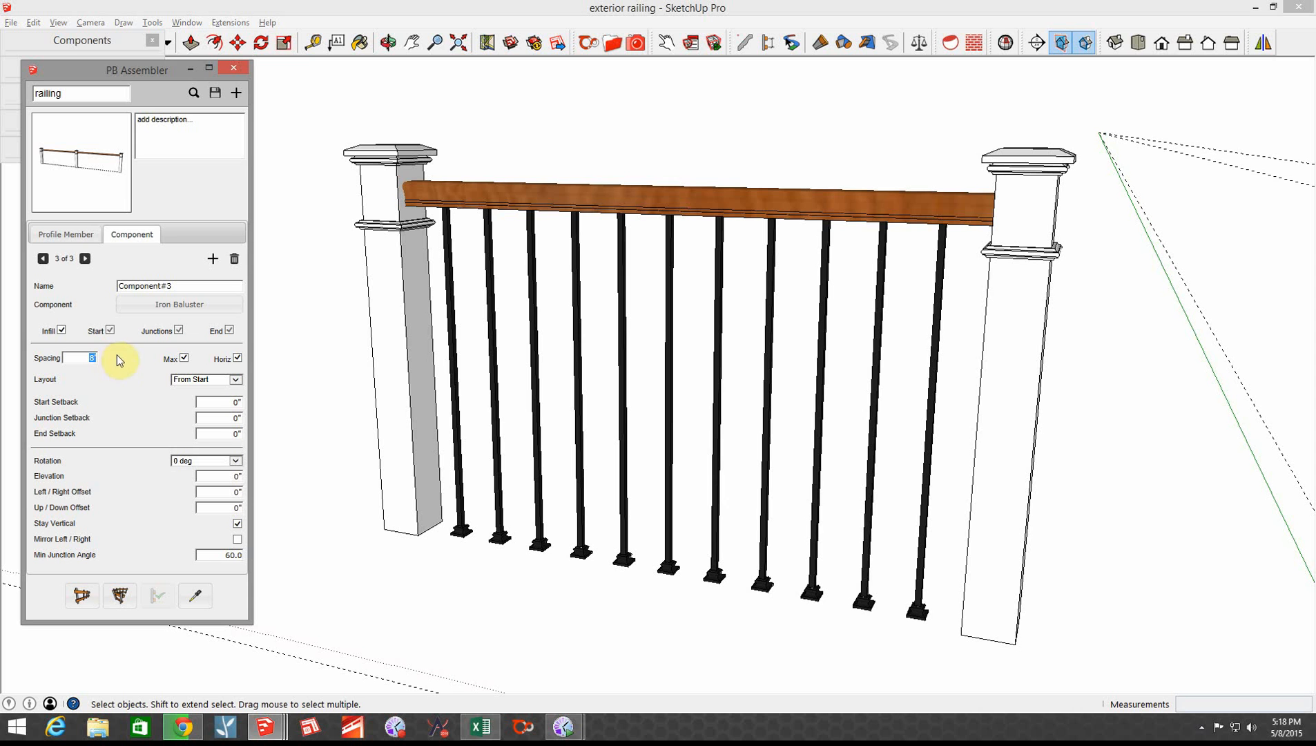
left_click(209, 381)
left_click(229, 389)
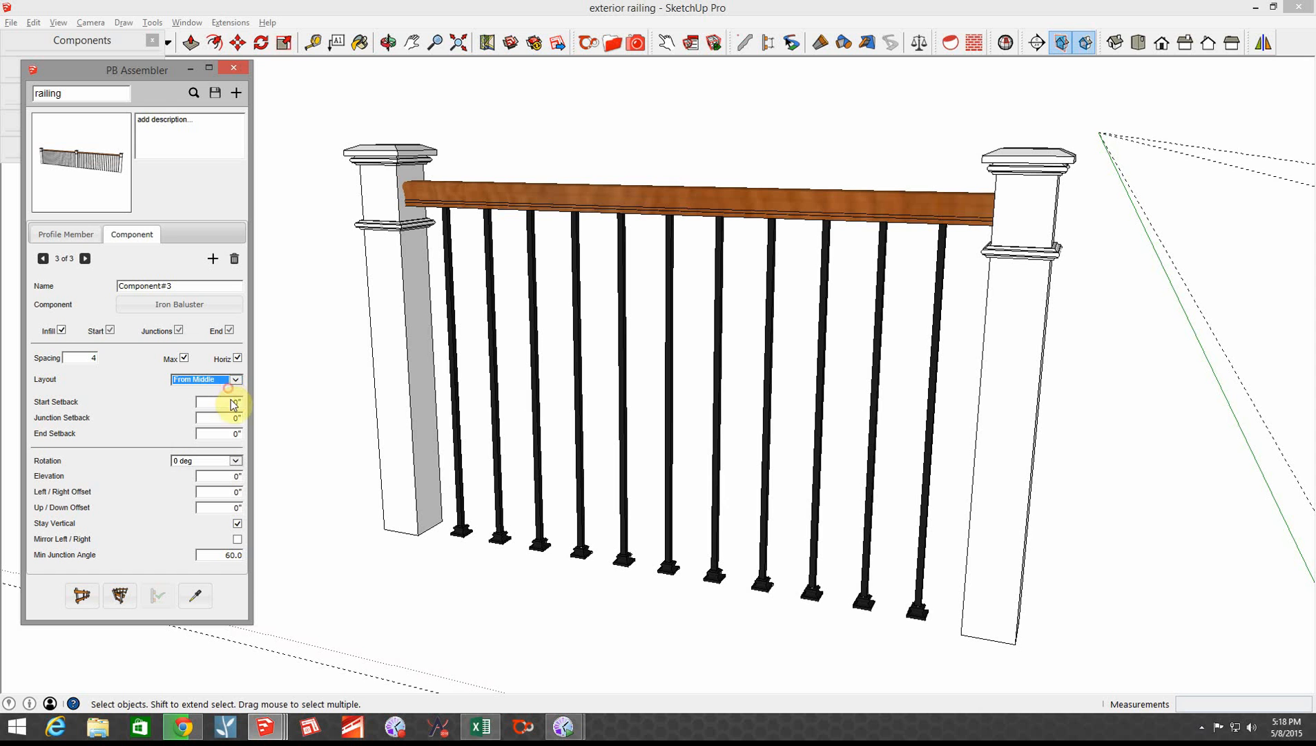
Set the iron baluster's start, junction and end setbacks to 6" each
left_click(230, 402)
type("6")
left_click(230, 420)
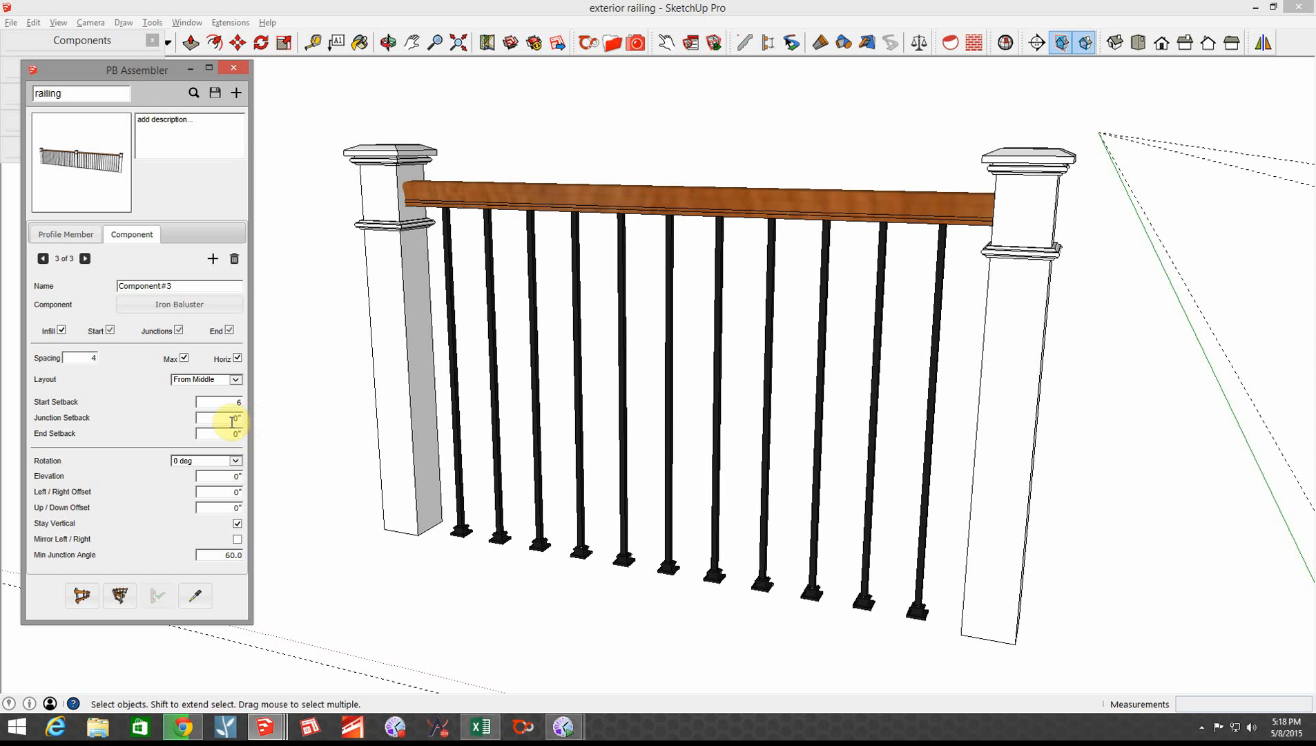
type("66")
left_click(113, 188)
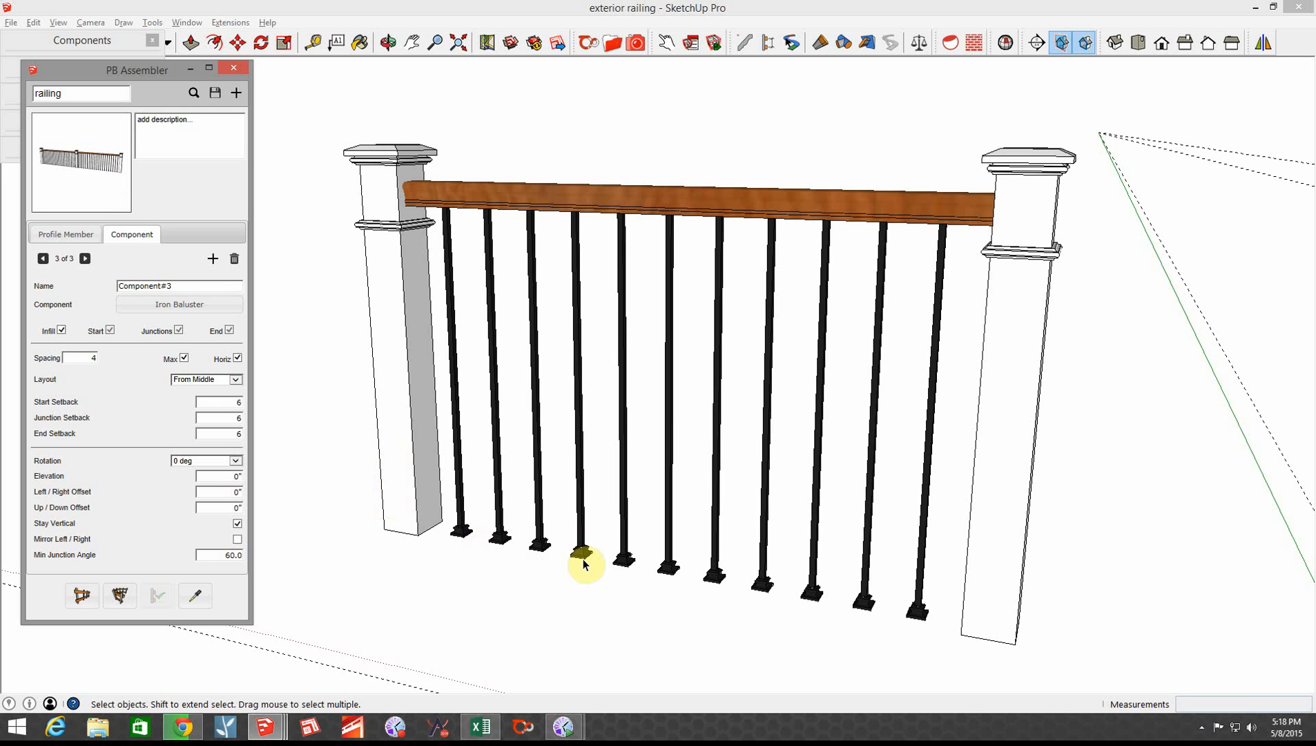
Start building the railing assembly at the wooden deck's near corner and run it along that edge to the next corner
scroll(583, 562, "down", 8)
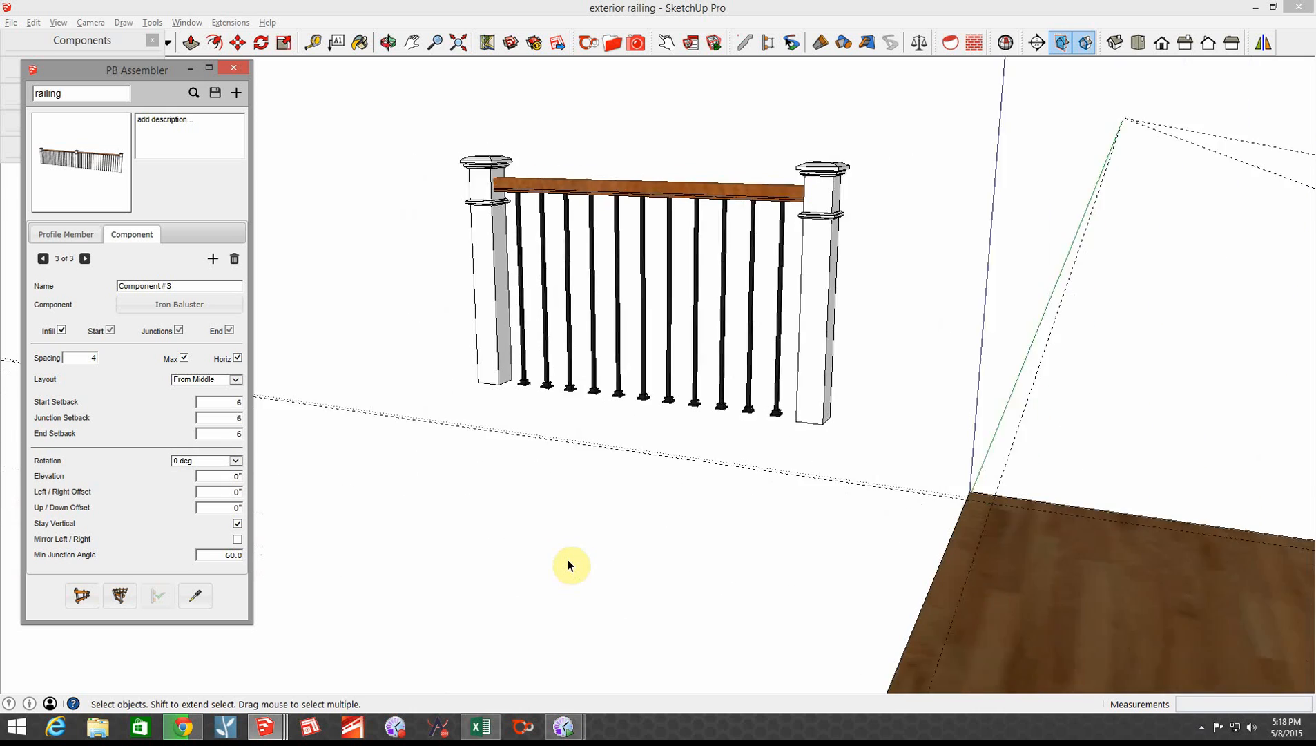
scroll(566, 557, "down", 4)
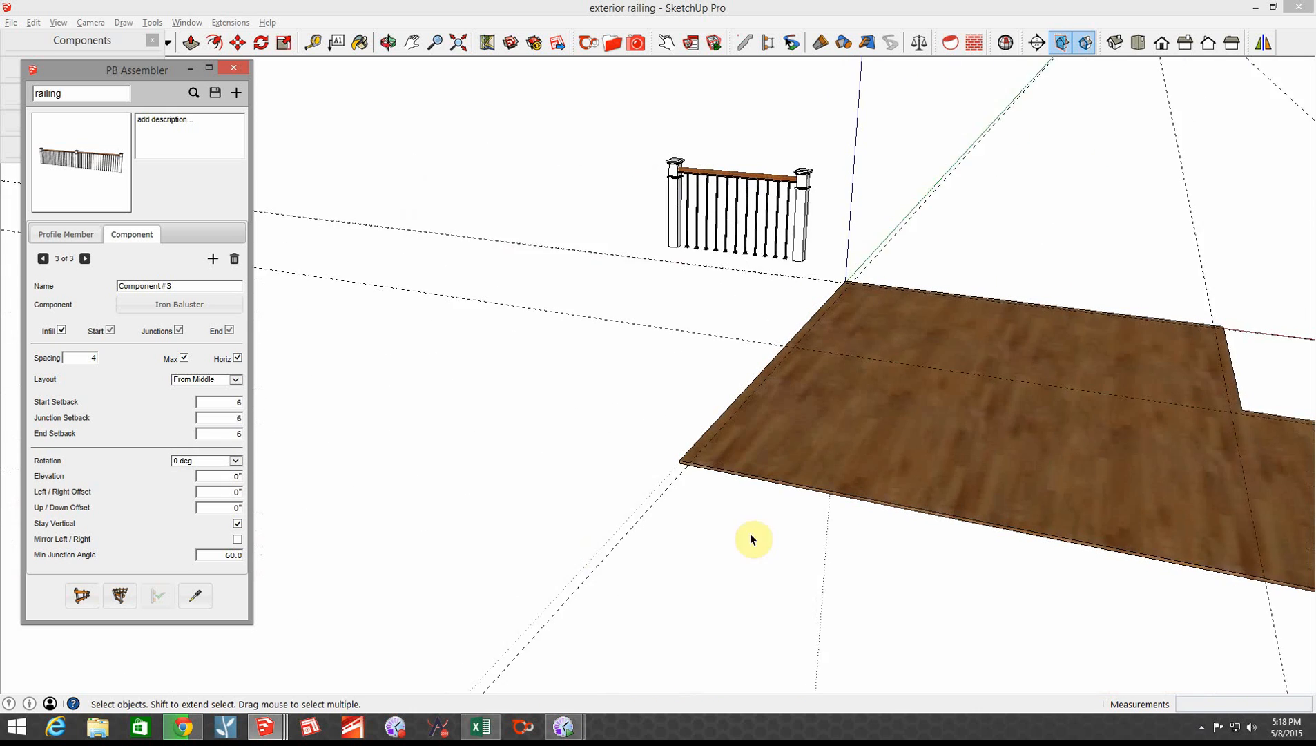
scroll(625, 506, "up", 2)
scroll(625, 506, "up", 3)
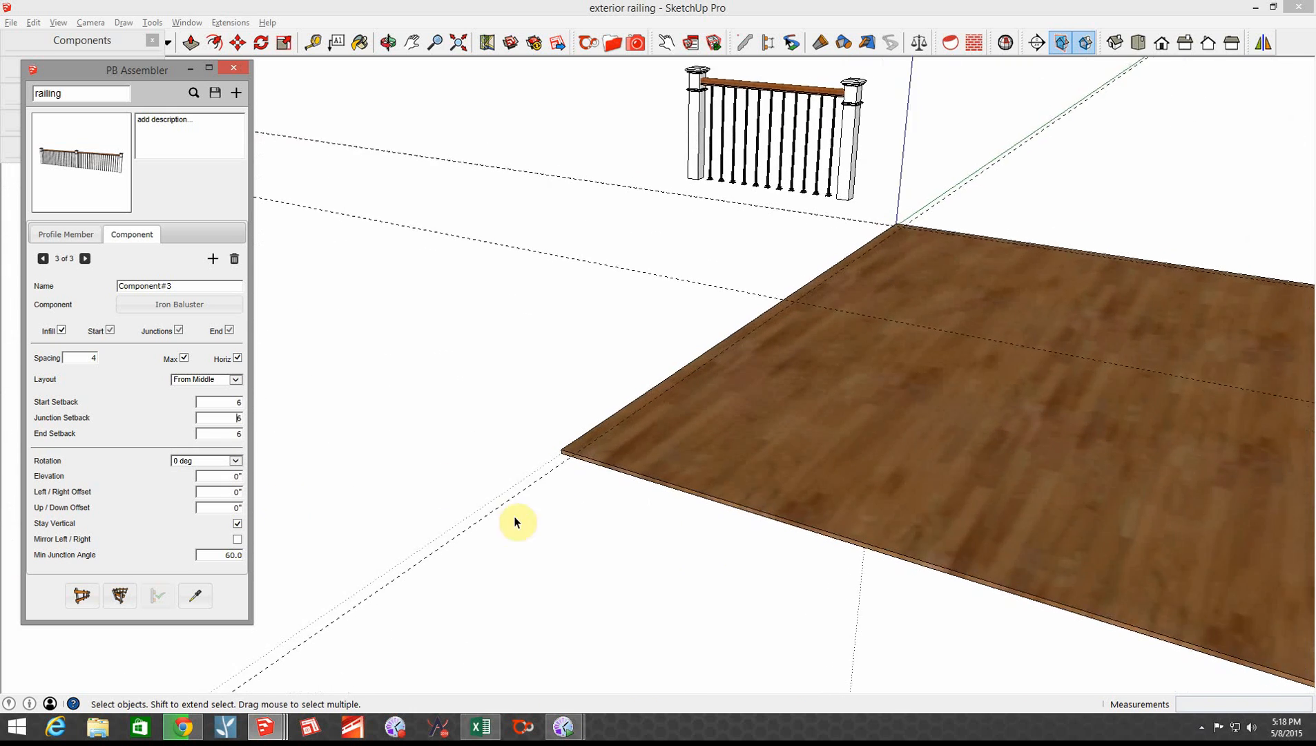
left_click(81, 596)
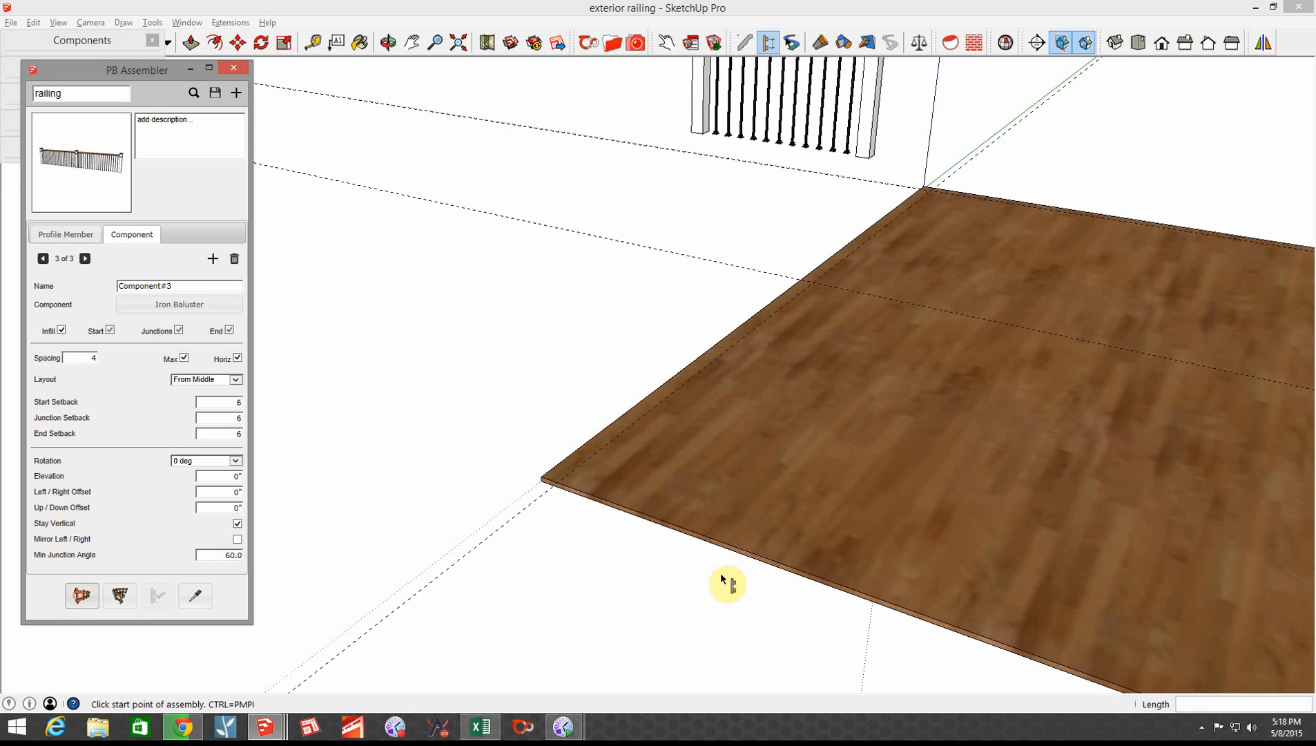
scroll(625, 540, "up", 3)
left_click(504, 561)
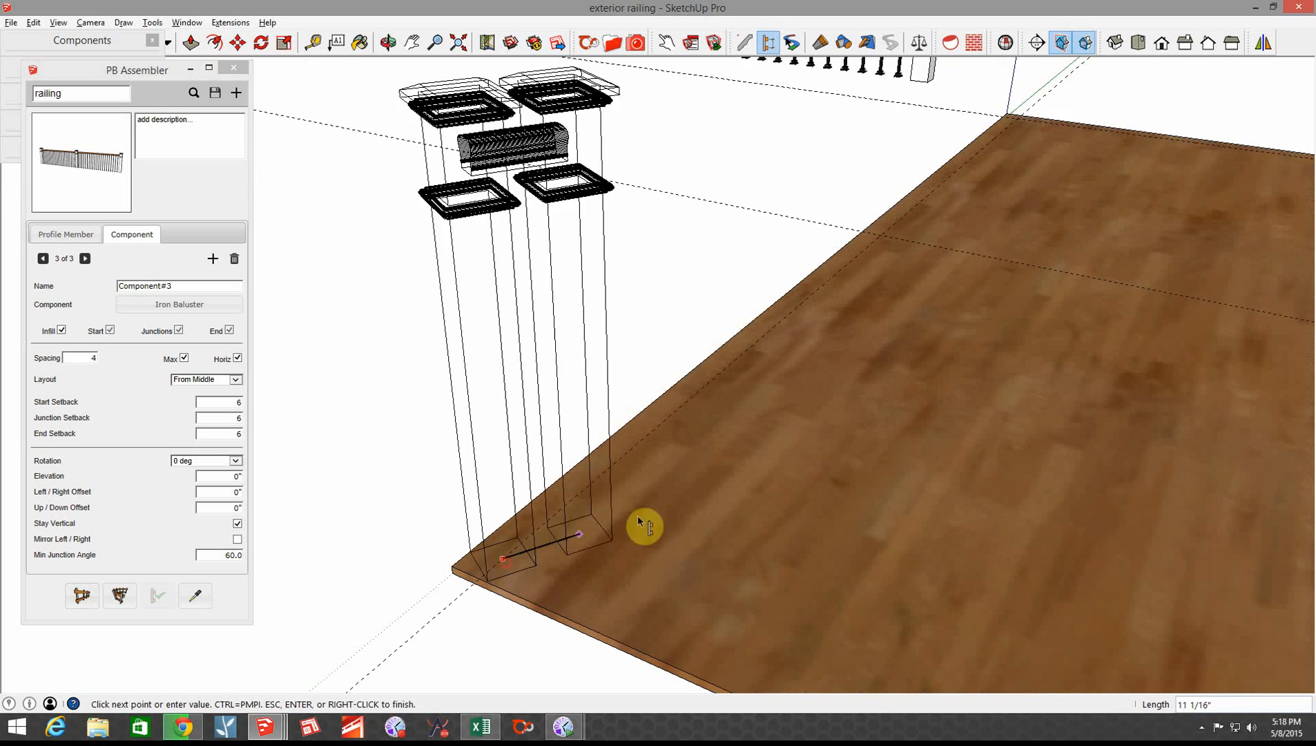
scroll(801, 438, "up", 3)
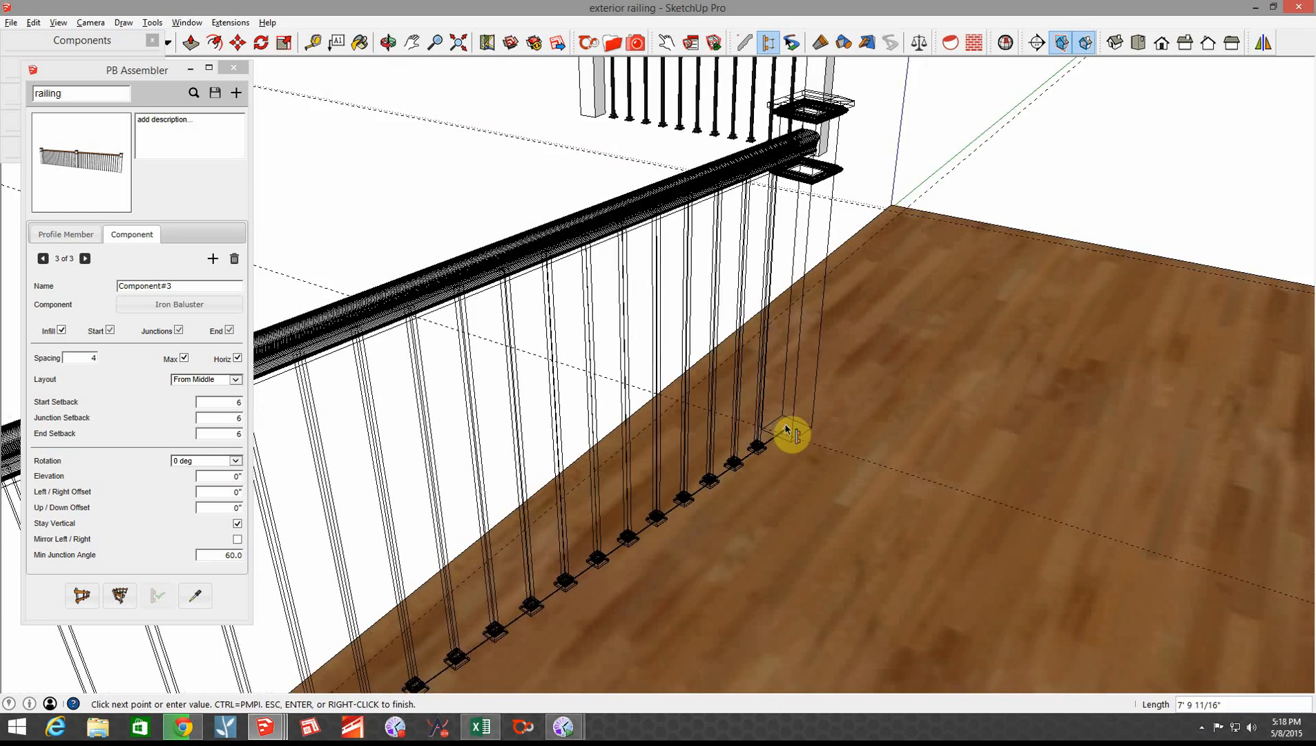
left_click(806, 320)
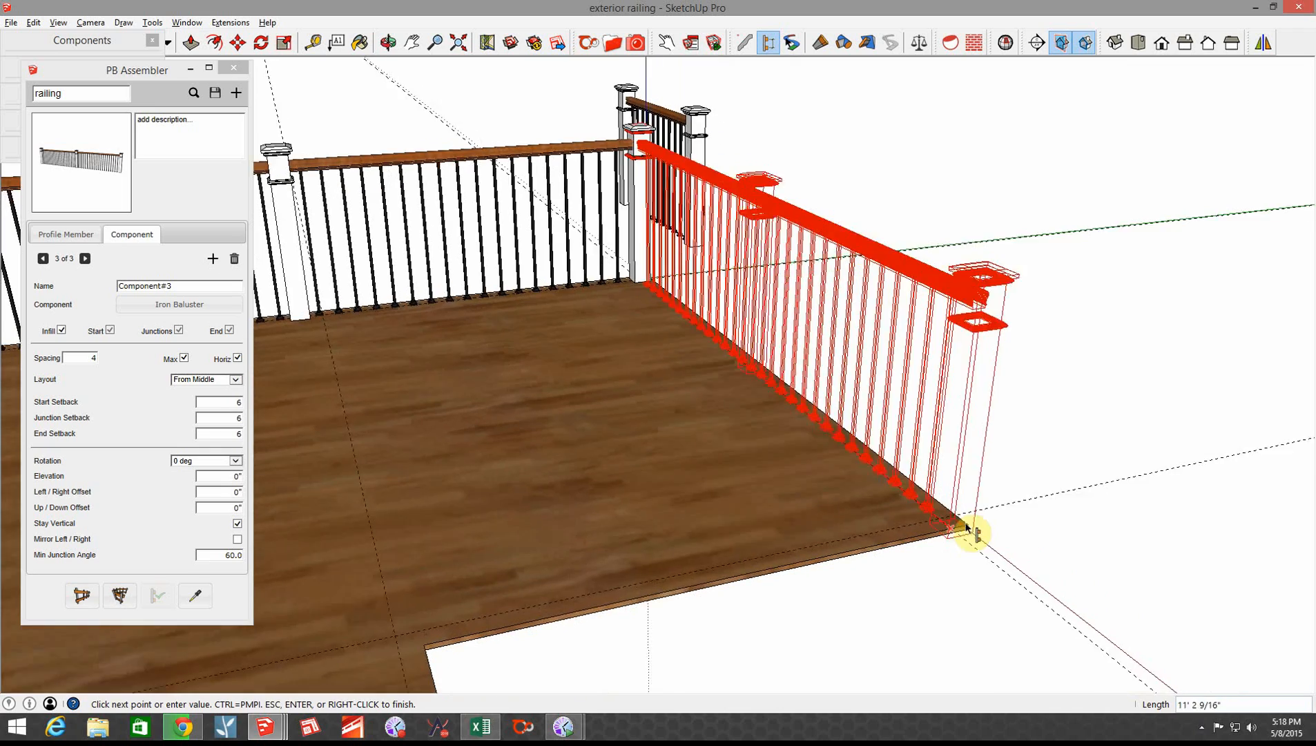
Continue the railing through the deck's remaining corners, following the inner notch, and finish the path at the last front corner
left_click(918, 530)
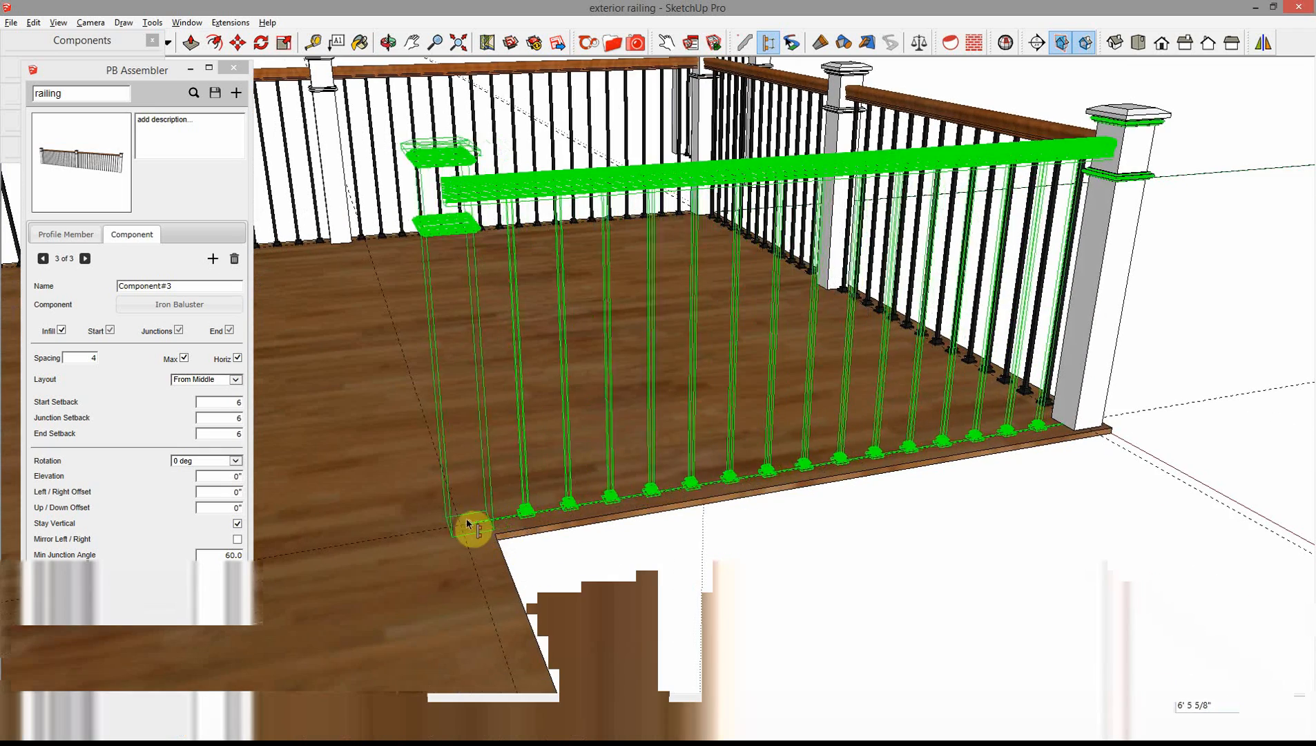
left_click(461, 529)
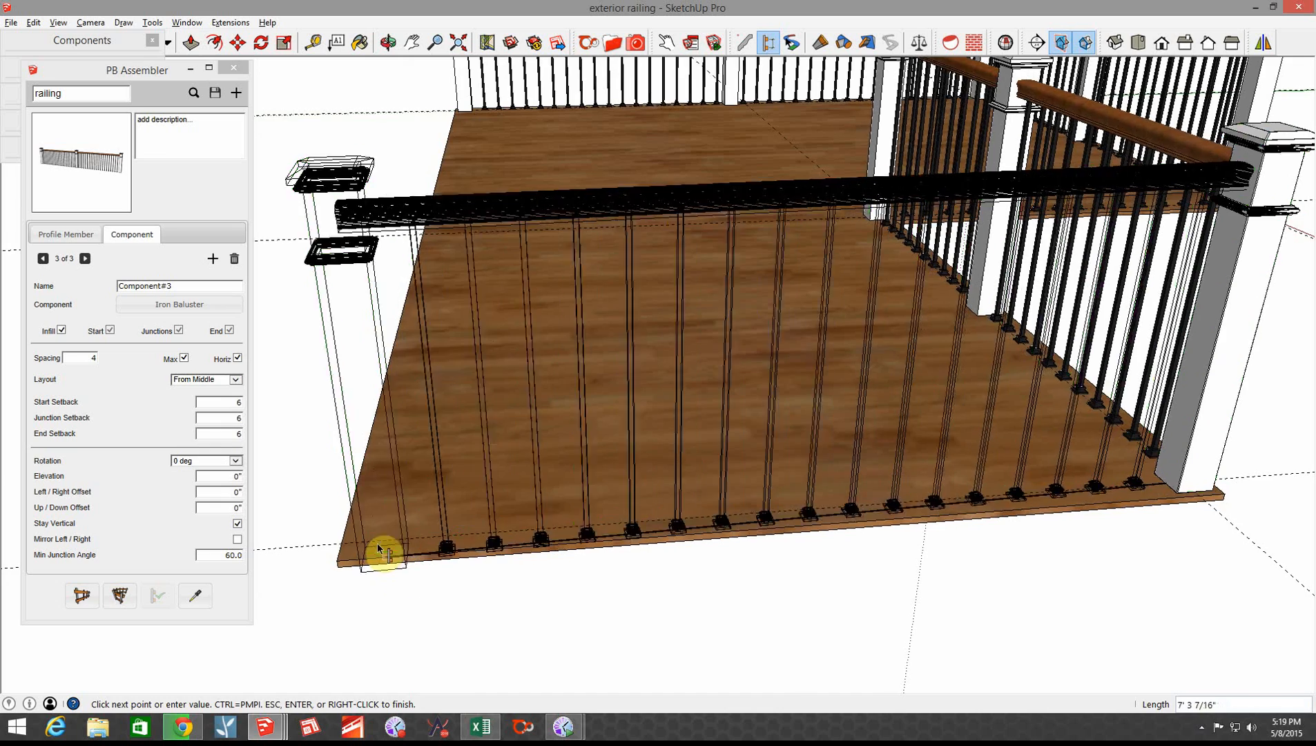
left_click(382, 546)
key("Escape")
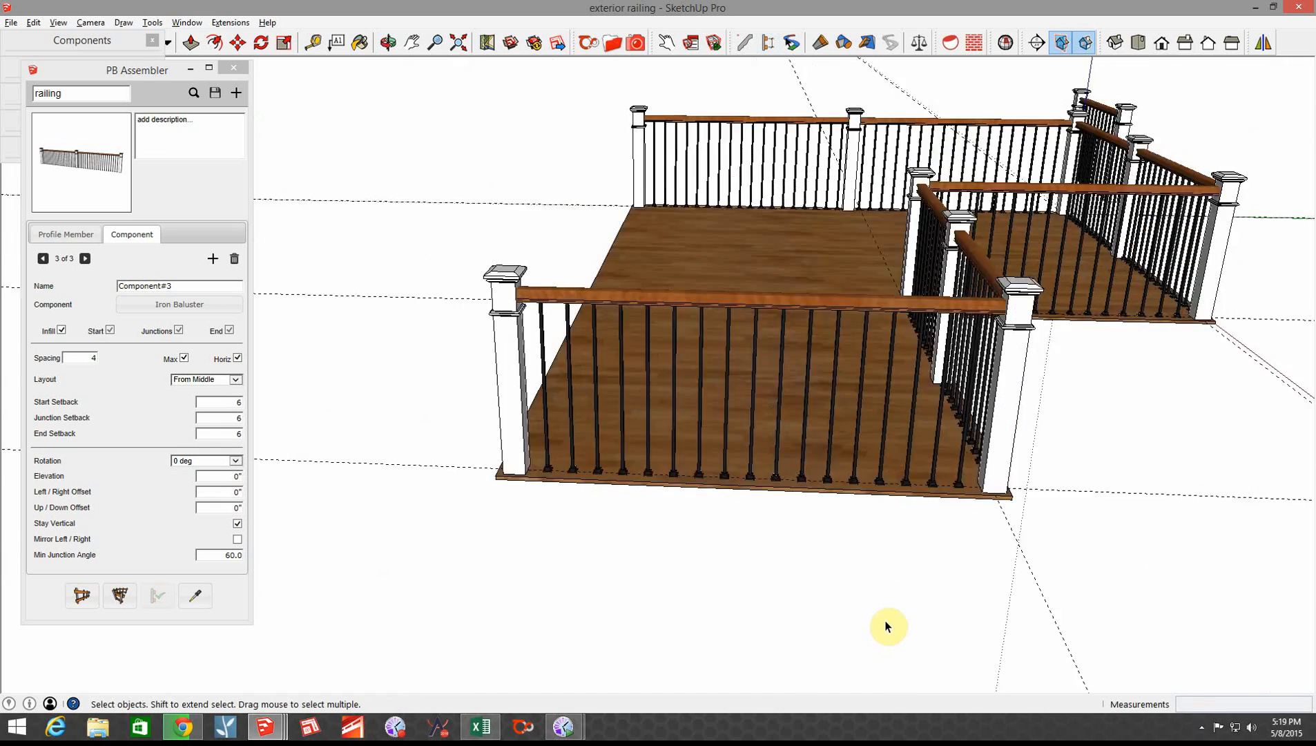